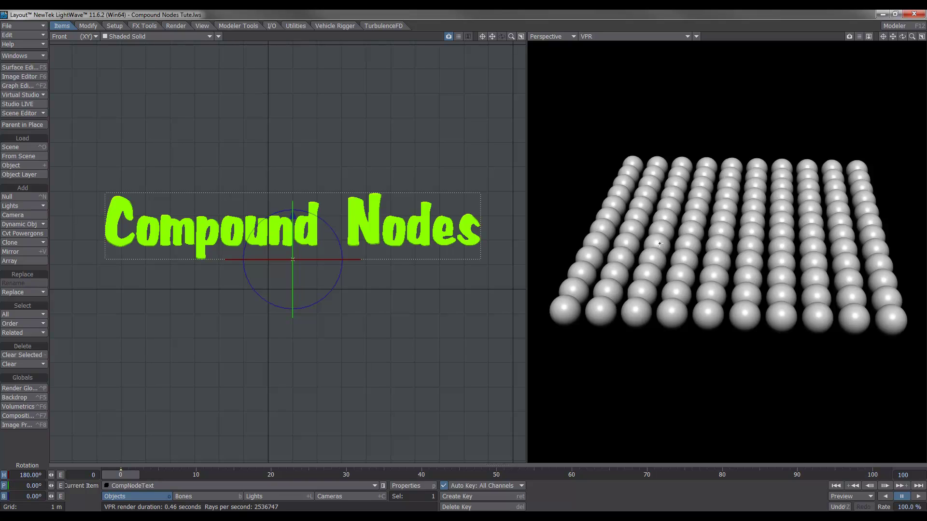
# Open the node network of the Compound Node object's Default surface and shift the Surface node to make room.
pyautogui.press('F5')
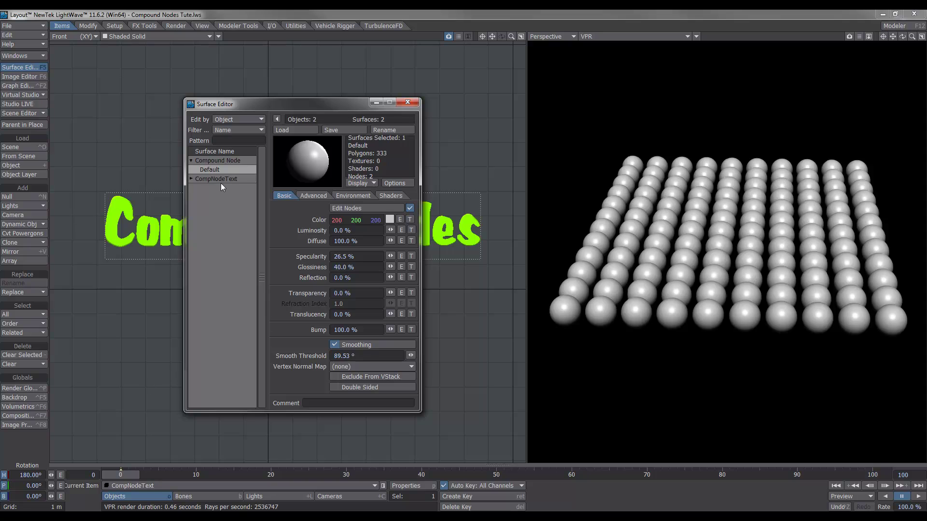
pyautogui.click(374, 209)
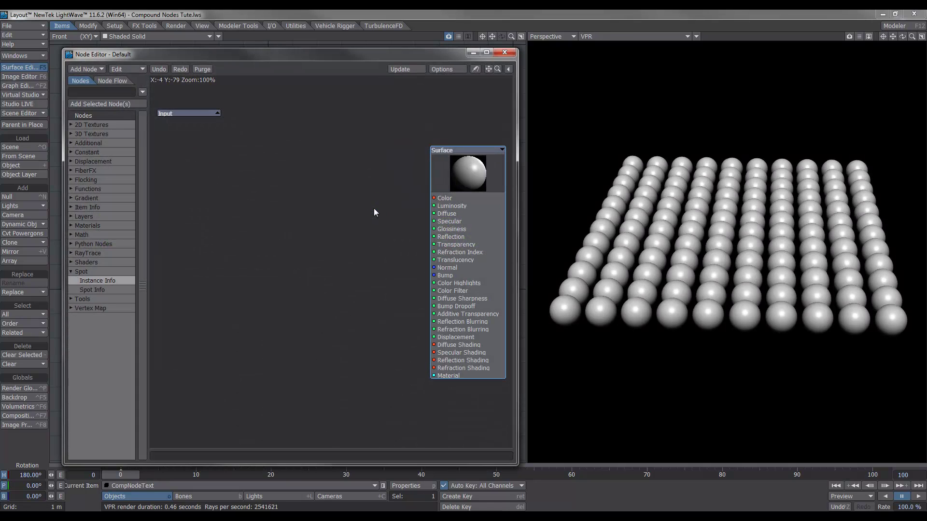
pyautogui.moveTo(460, 180); pyautogui.dragTo(419, 181)
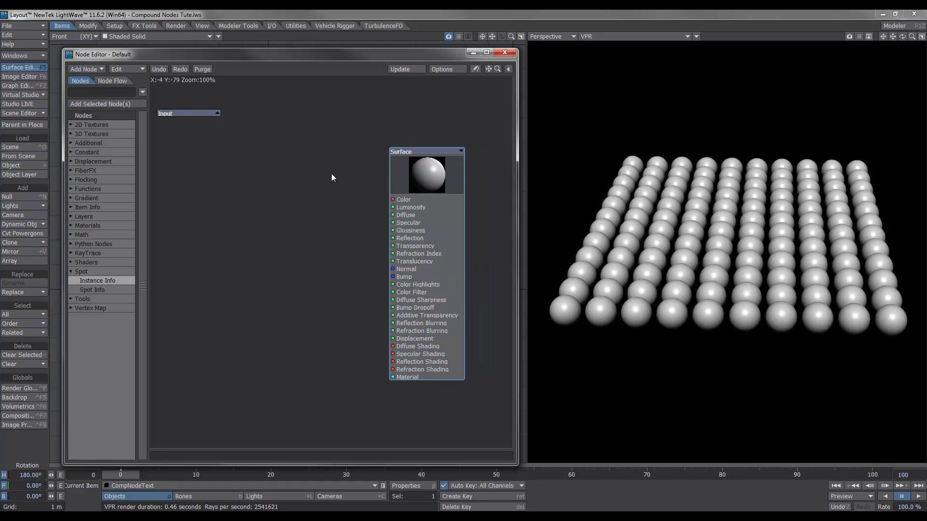
# Import Super Node.nodes from the Tutorial folder into the surface's node network.
pyautogui.rightClick(266, 166)
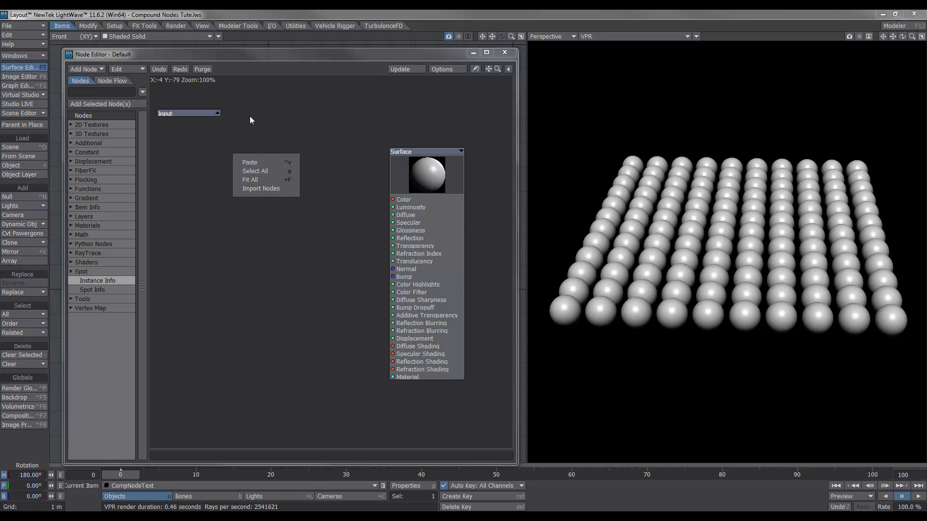
pyautogui.click(264, 189)
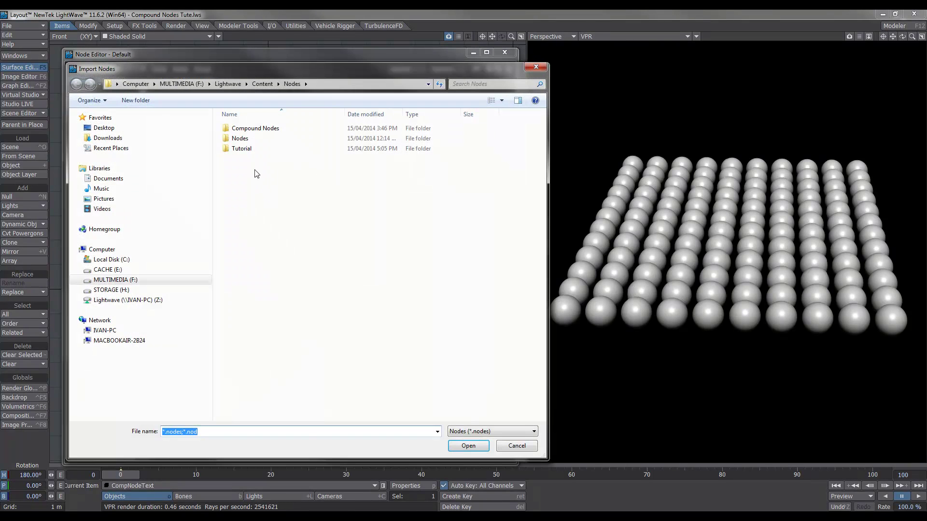
pyautogui.doubleClick(239, 150)
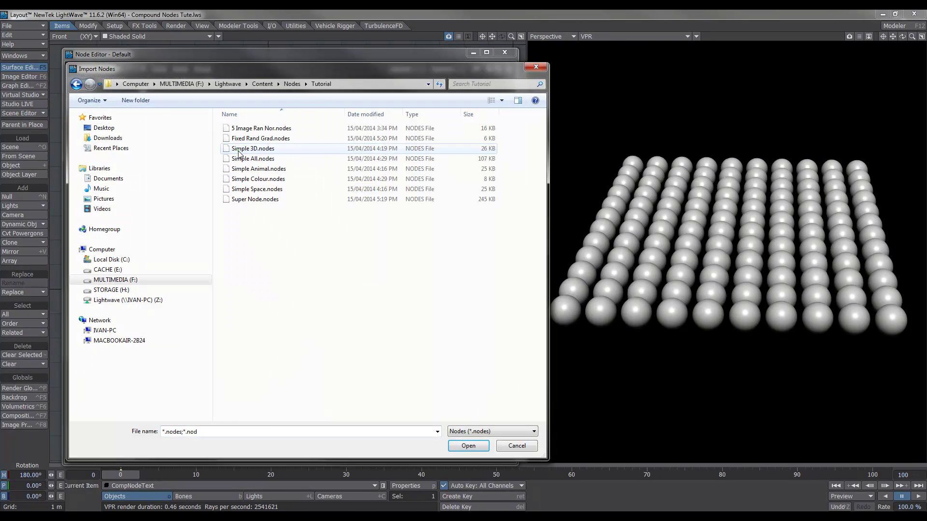
pyautogui.click(245, 200)
pyautogui.click(467, 445)
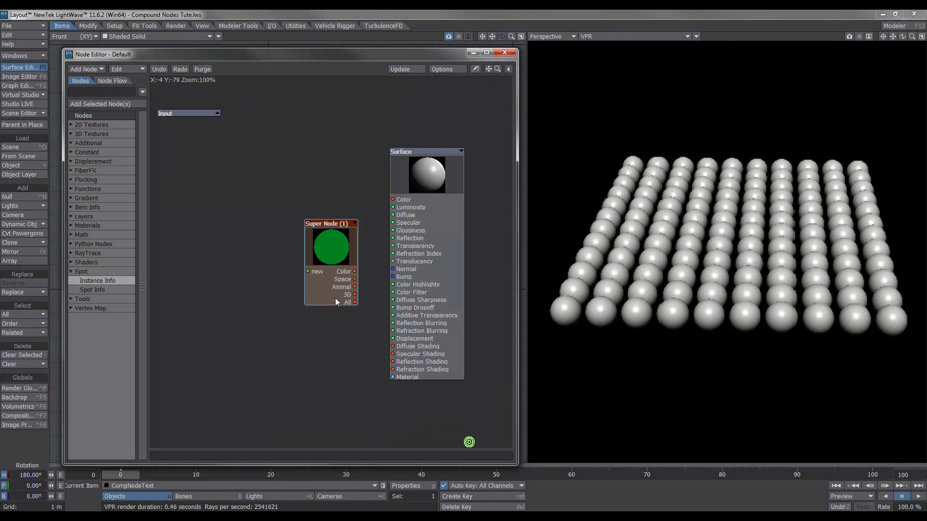
# Place the imported Super Node in the free space beside the Surface node, level with its Color input.
pyautogui.moveTo(331, 238); pyautogui.dragTo(309, 180)
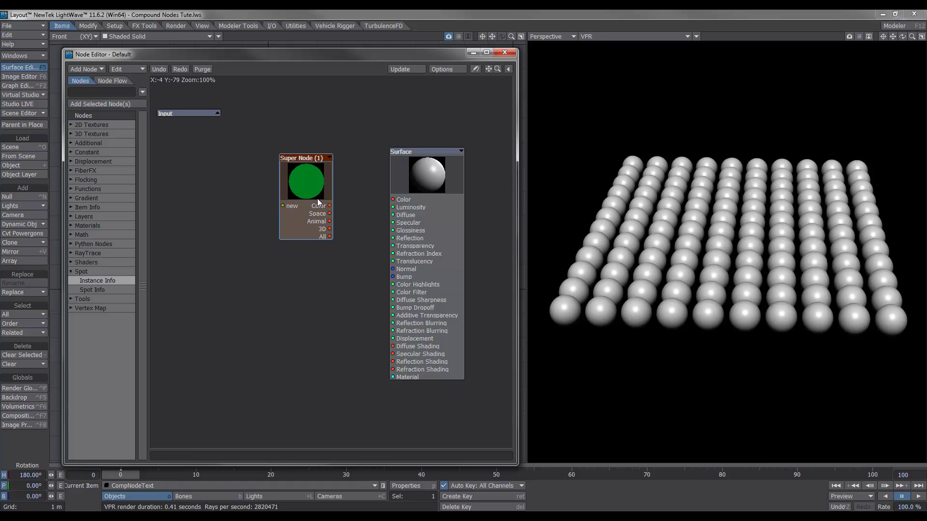
pyautogui.moveTo(309, 183); pyautogui.dragTo(312, 182)
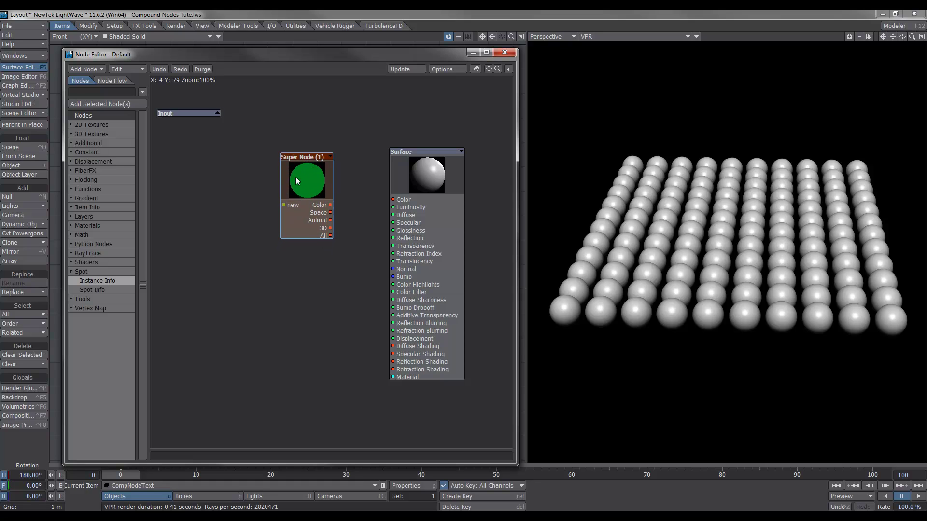
pyautogui.moveTo(317, 184); pyautogui.dragTo(313, 183)
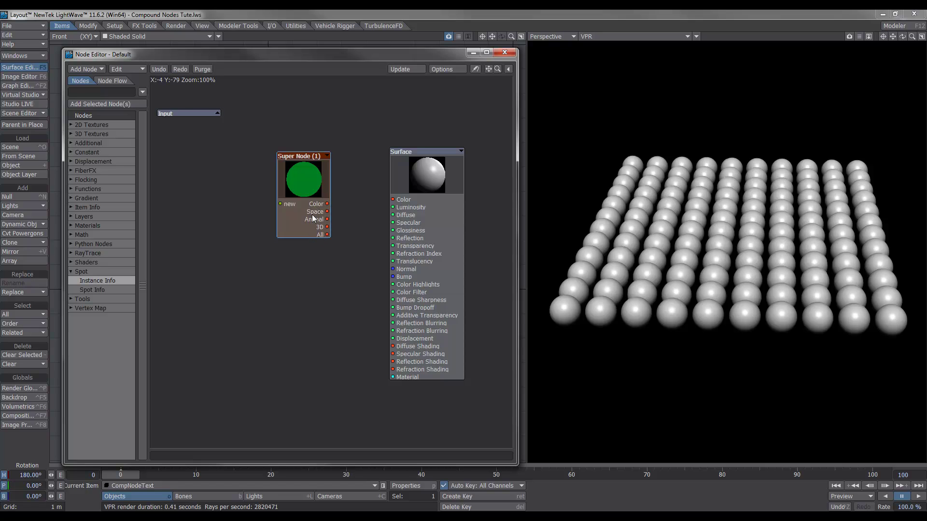
pyautogui.moveTo(317, 192); pyautogui.dragTo(310, 185)
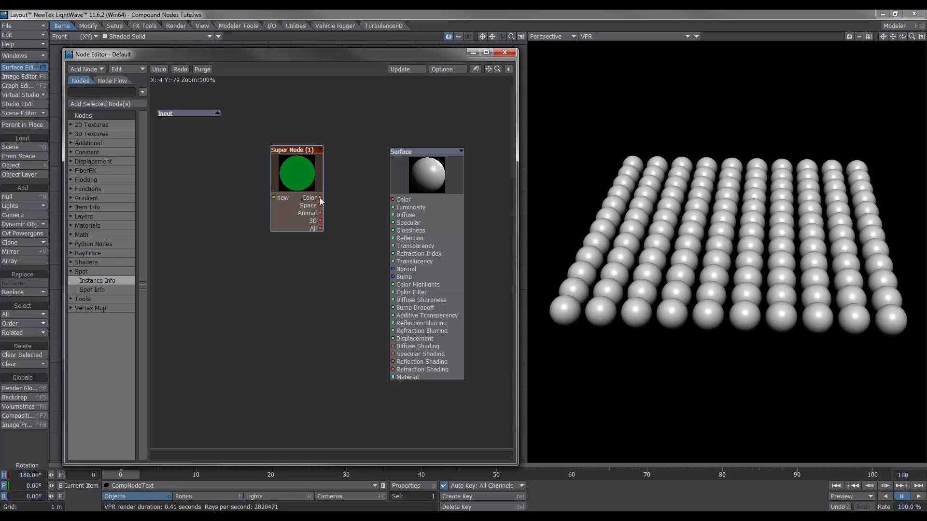
# Try the Super Node's Color, Space, Animal and 3D outputs one after another in the Surface node's Color input.
pyautogui.moveTo(320, 198); pyautogui.dragTo(410, 200)
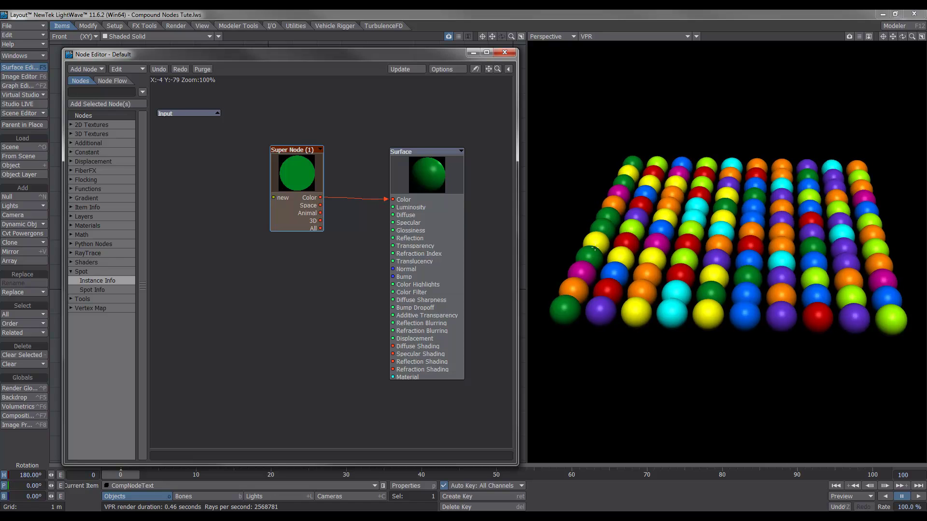
pyautogui.moveTo(392, 199); pyautogui.dragTo(379, 188)
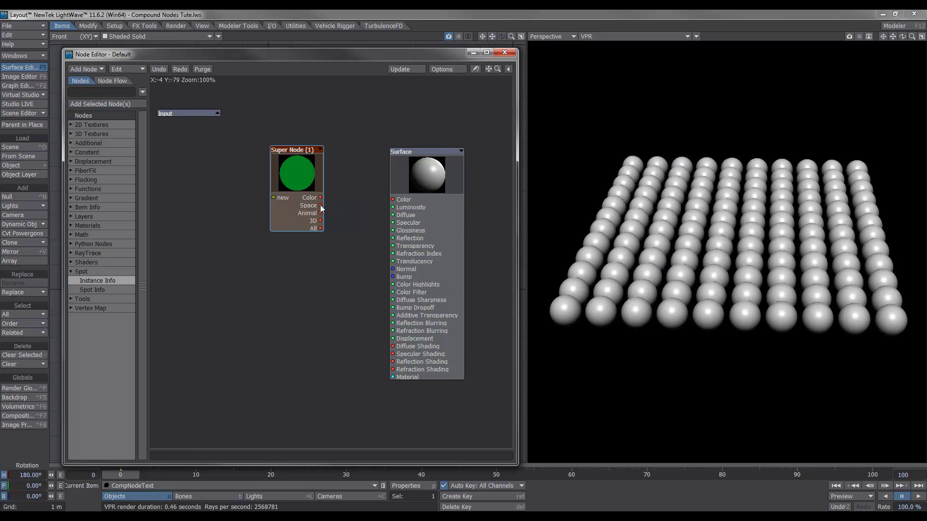
pyautogui.moveTo(321, 207); pyautogui.dragTo(394, 200)
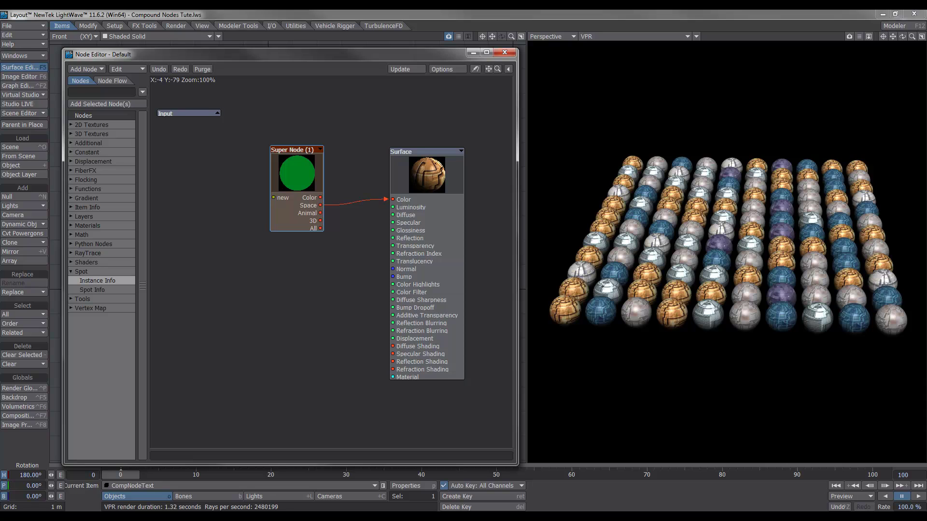
pyautogui.moveTo(392, 199); pyautogui.dragTo(381, 200)
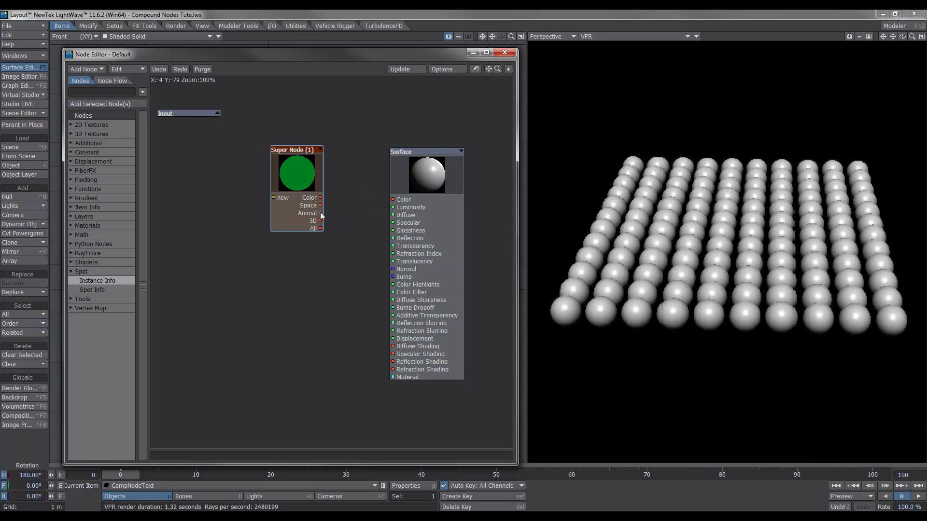
pyautogui.moveTo(320, 213); pyautogui.dragTo(393, 199)
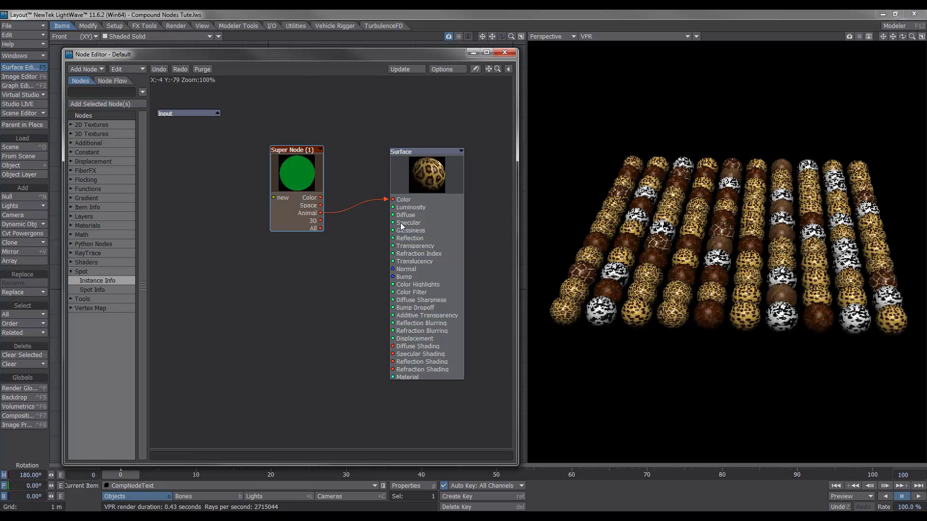
pyautogui.moveTo(392, 199)
pyautogui.mouseDown()
pyautogui.moveTo(327, 206)
pyautogui.moveTo(395, 200)
pyautogui.mouseUp()
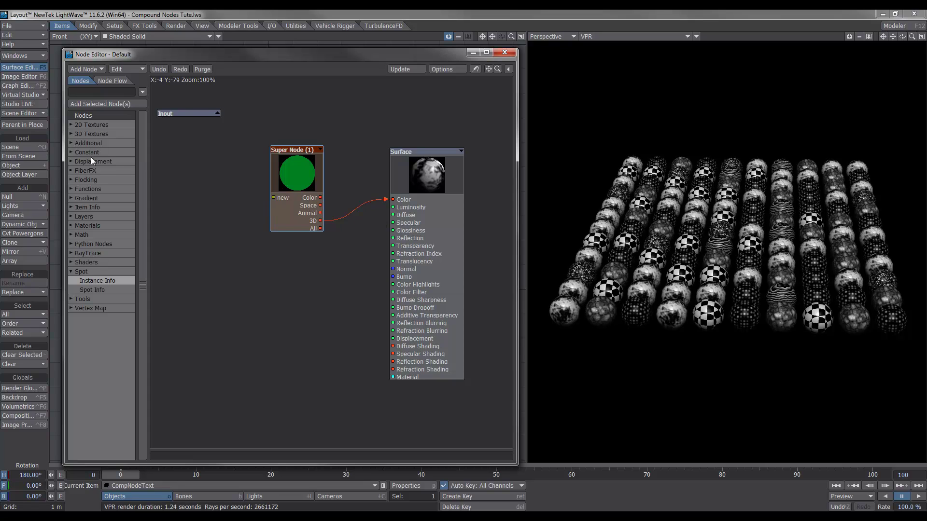
# Look through the available 3D Textures nodes and collapse the category again.
pyautogui.click(71, 133)
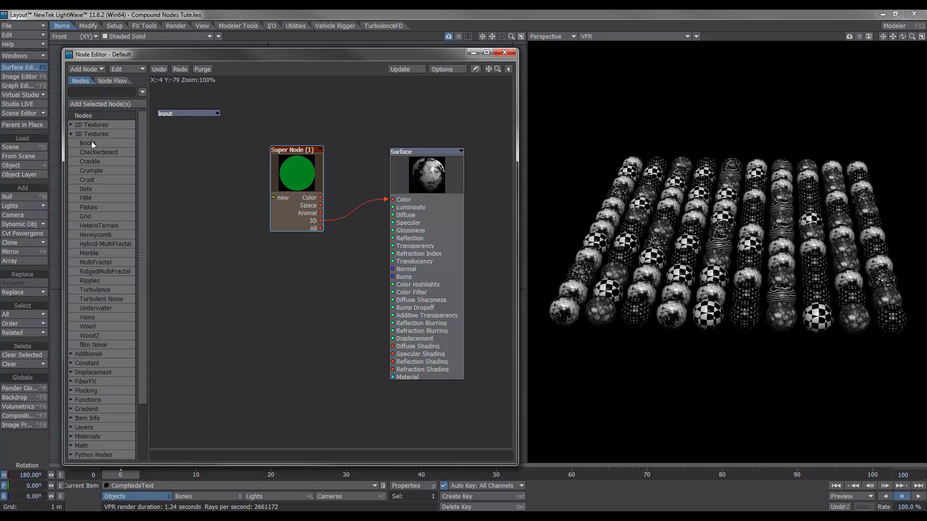
pyautogui.moveTo(91, 159); pyautogui.dragTo(92, 170)
pyautogui.click(70, 133)
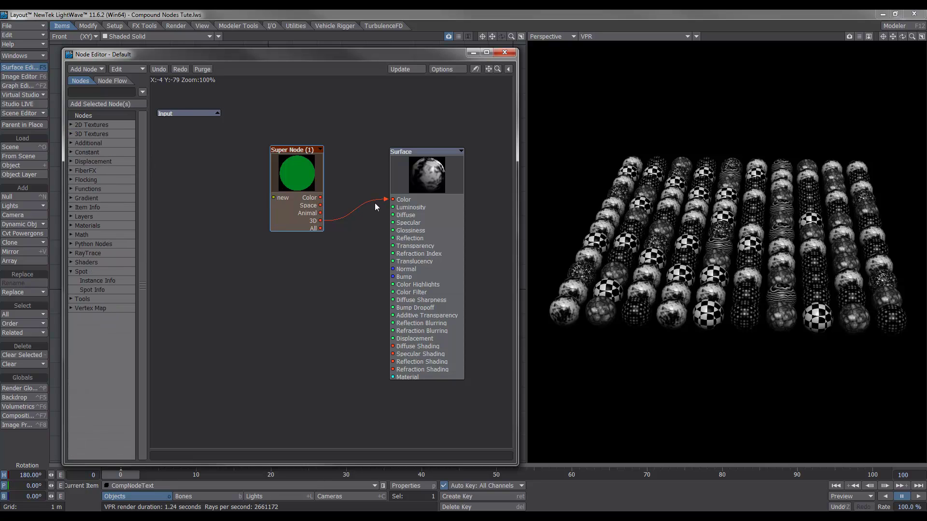
# Try the Super Node's All output in the Surface node's Color input, and disconnect it again.
pyautogui.moveTo(384, 199)
pyautogui.mouseDown()
pyautogui.moveTo(317, 222)
pyautogui.moveTo(393, 199)
pyautogui.mouseUp()
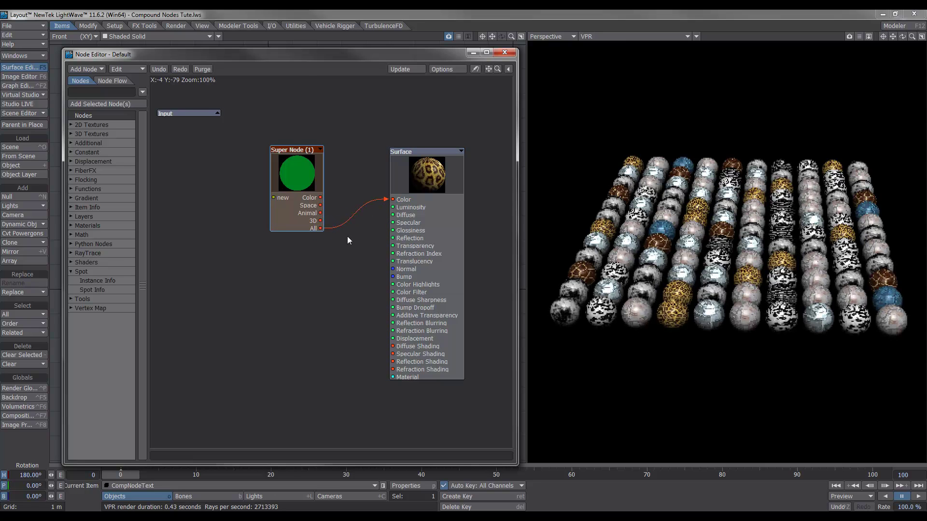
pyautogui.moveTo(378, 199); pyautogui.dragTo(270, 212)
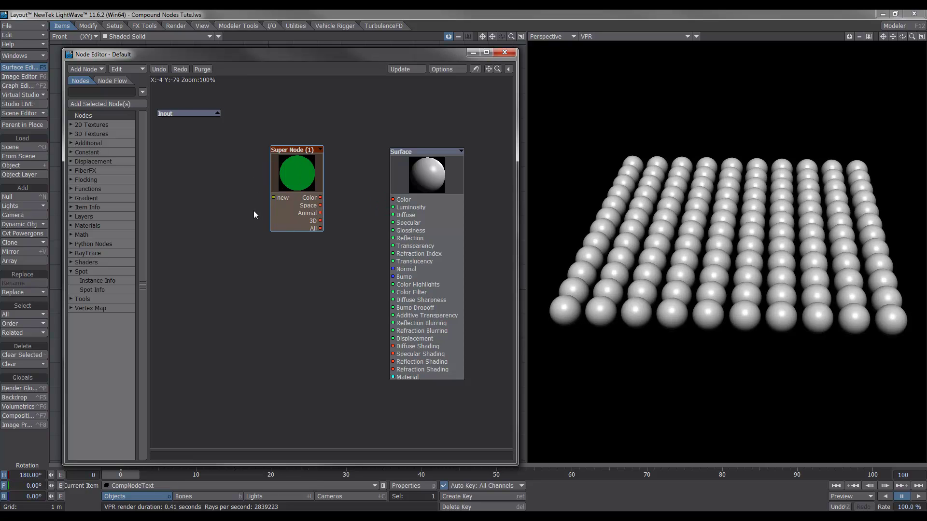
# Examine the Ran Color compound inside the Super Node, including the color keys of its Gradient node.
pyautogui.doubleClick(297, 174)
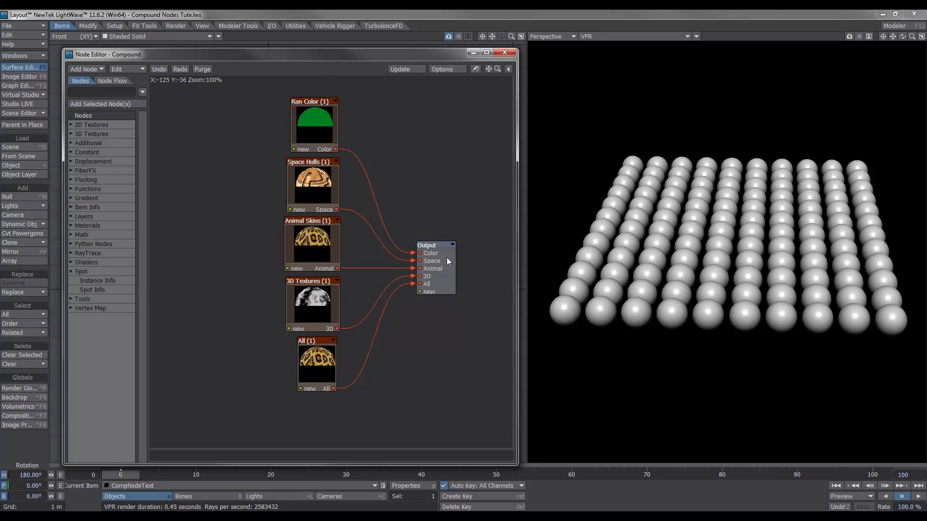
pyautogui.doubleClick(319, 123)
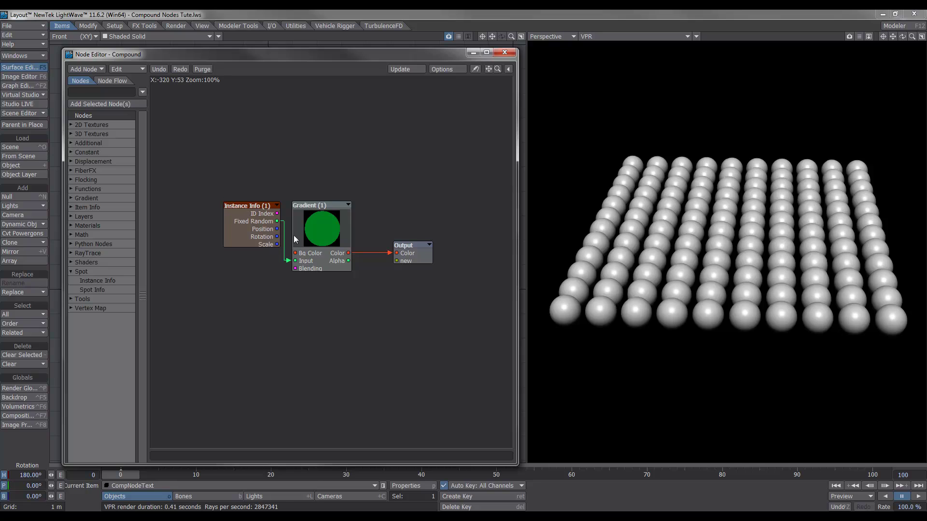
pyautogui.doubleClick(317, 225)
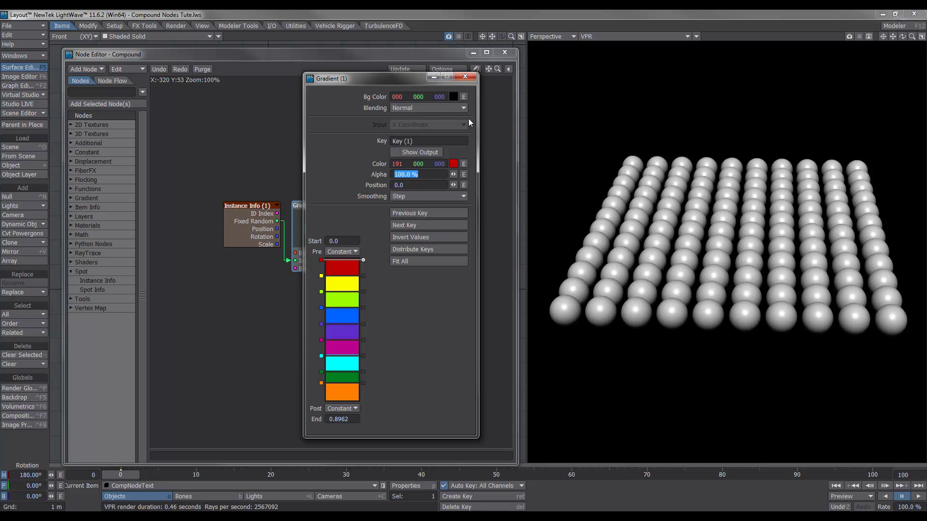
pyautogui.click(465, 77)
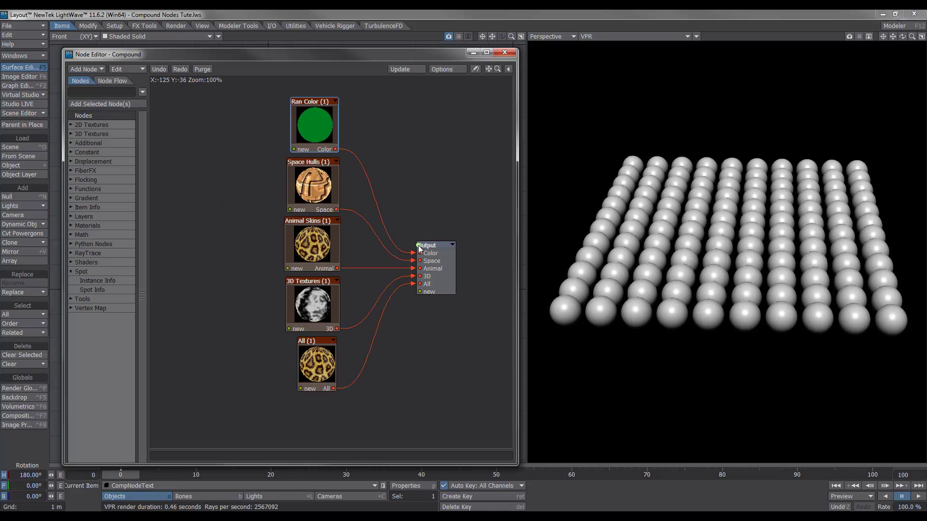
# Examine the Space Hulls compound's node network and the settings of its Image (1) node.
pyautogui.click(317, 173)
pyautogui.doubleClick(314, 176)
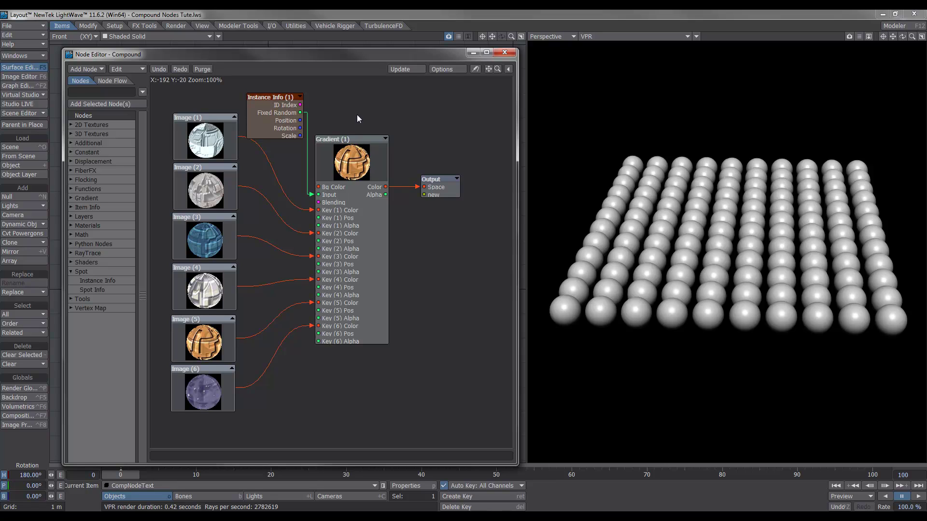
pyautogui.moveTo(357, 114); pyautogui.dragTo(372, 114)
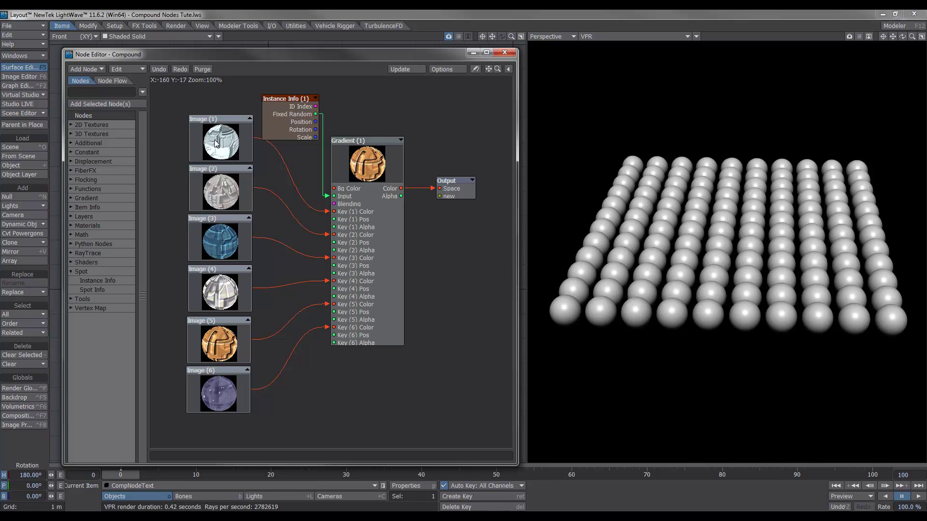
pyautogui.click(218, 205)
pyautogui.doubleClick(230, 144)
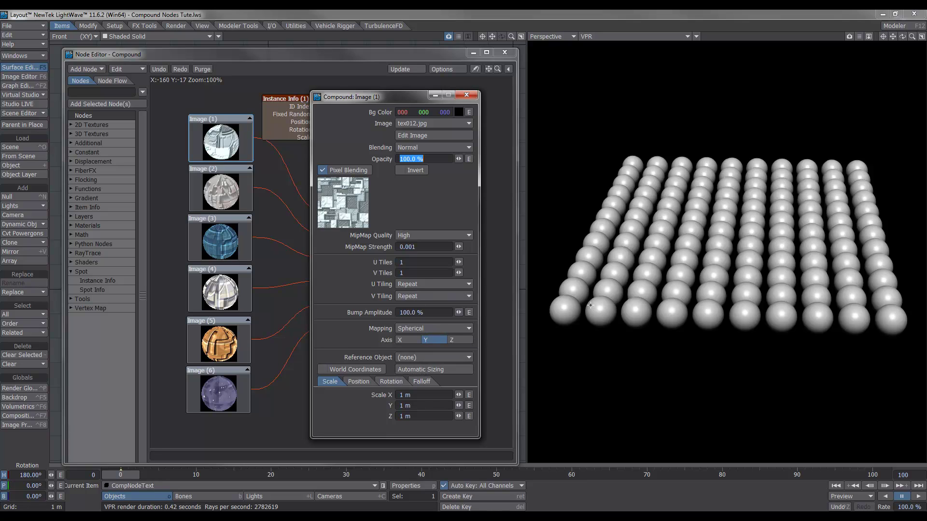
pyautogui.click(467, 95)
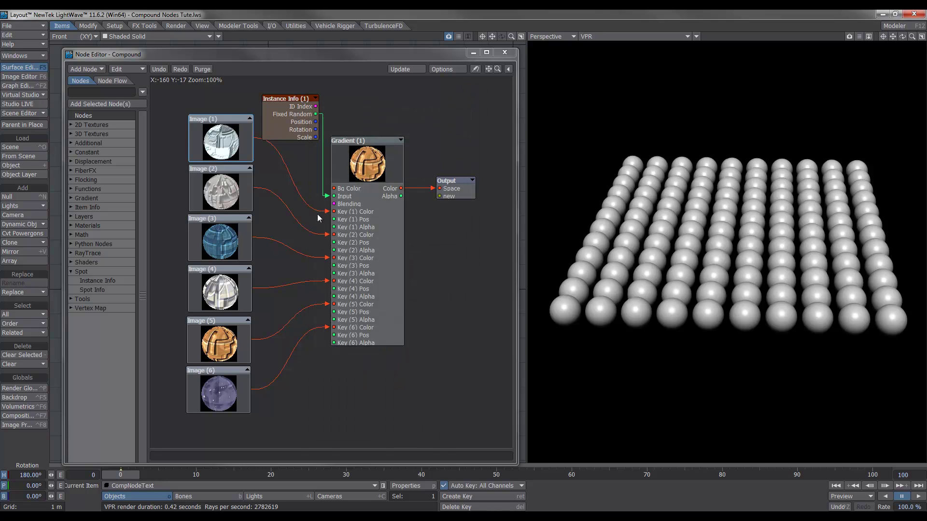
# Review the keys and smoothing of the Space Hulls Gradient node, and return to the Super Node's network.
pyautogui.doubleClick(373, 162)
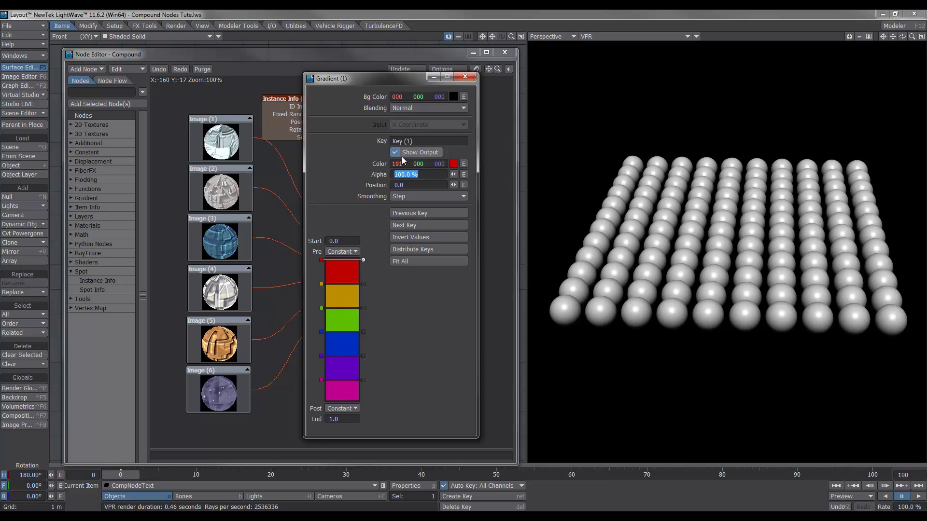
pyautogui.click(408, 225)
pyautogui.click(410, 225)
pyautogui.moveTo(415, 142); pyautogui.dragTo(437, 197)
pyautogui.click(466, 76)
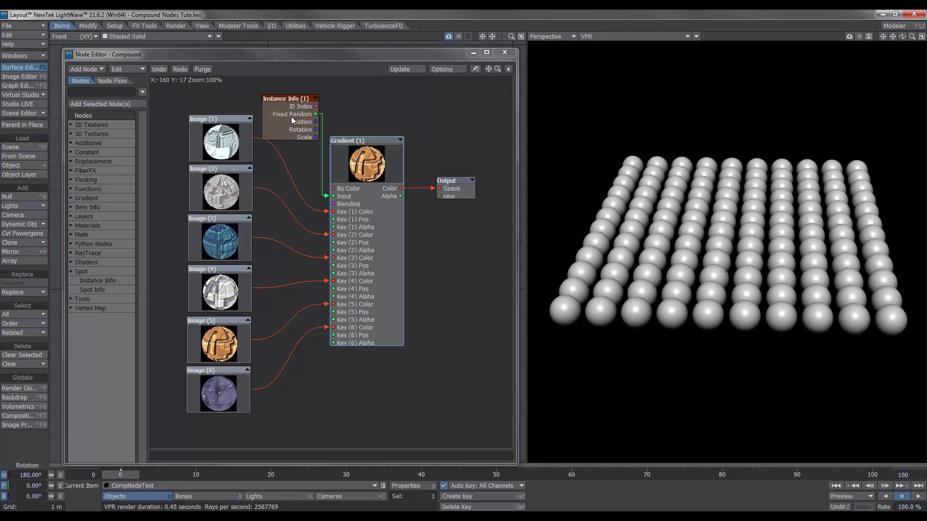
pyautogui.doubleClick(459, 183)
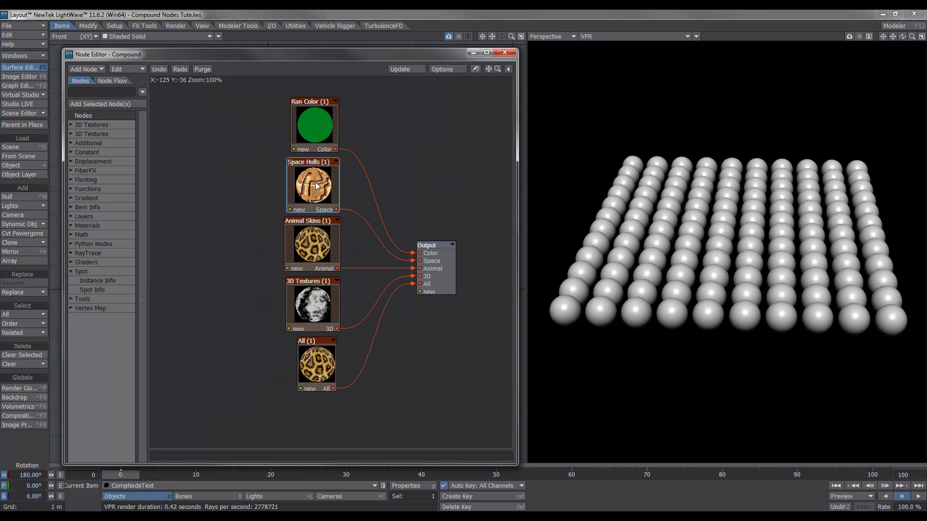
# Examine the Animal Skins compound's network, go back to the Super Node's network and select the 3D Textures compound.
pyautogui.doubleClick(321, 243)
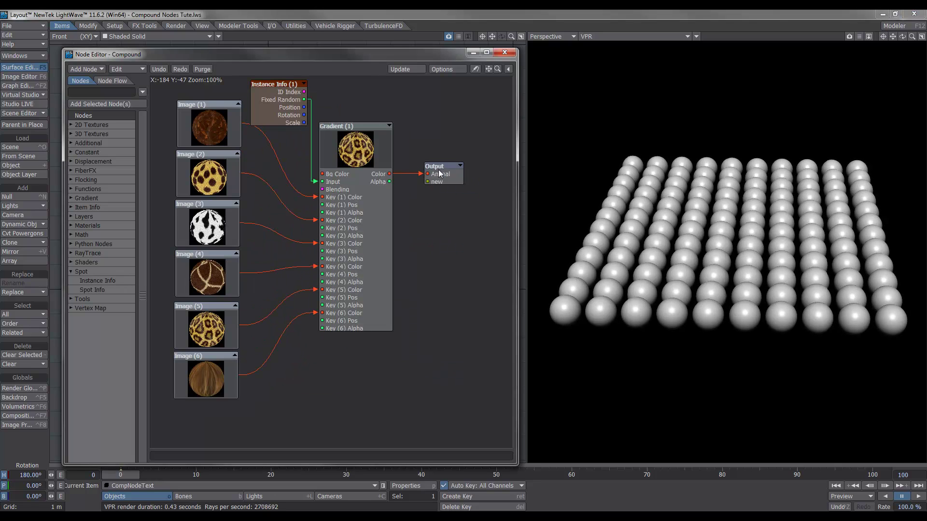
pyautogui.click(443, 170)
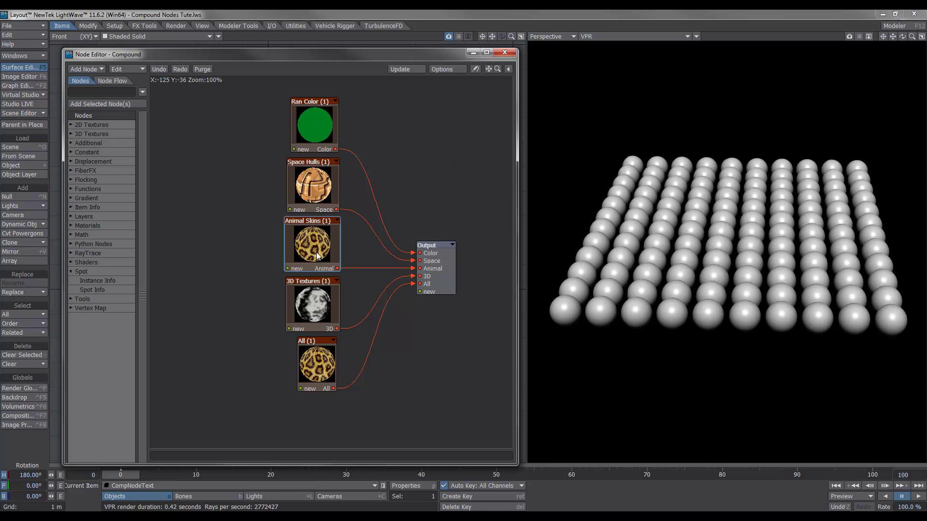
pyautogui.click(317, 303)
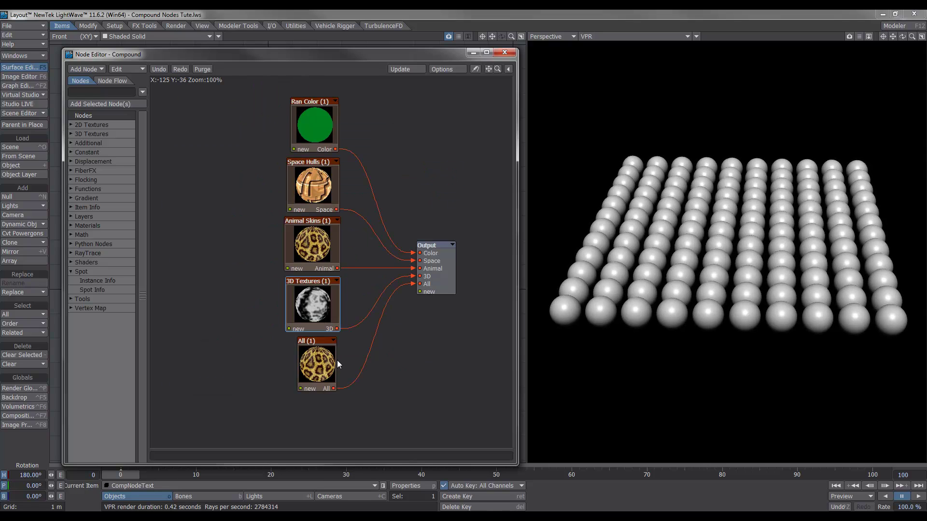
# Set the All compound apart from the other compounds, and examine its network and the FixRanGrad compound nested inside it.
pyautogui.moveTo(322, 354); pyautogui.dragTo(318, 372)
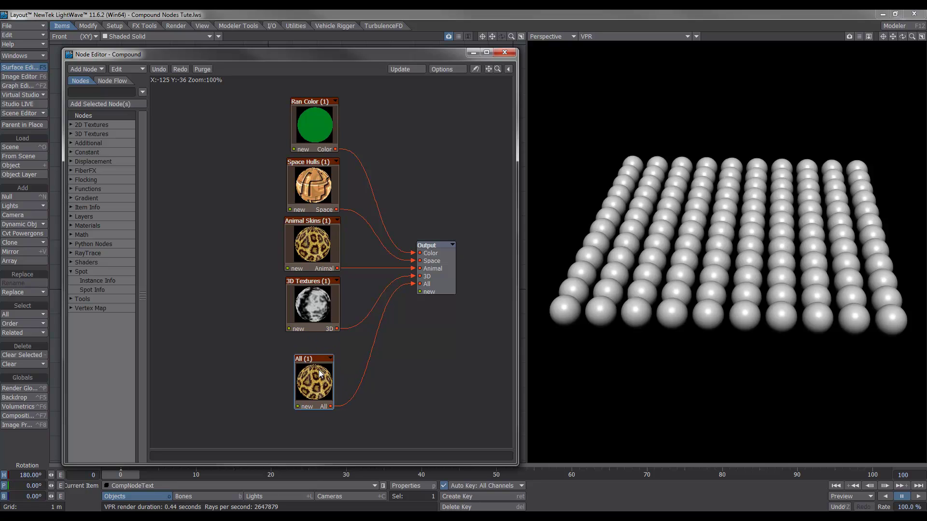
pyautogui.moveTo(248, 181); pyautogui.dragTo(322, 293)
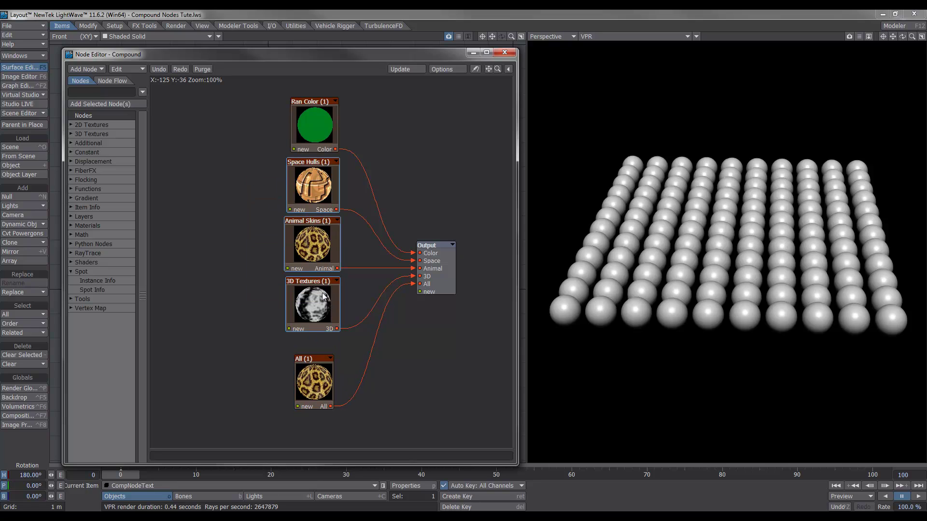
pyautogui.click(351, 362)
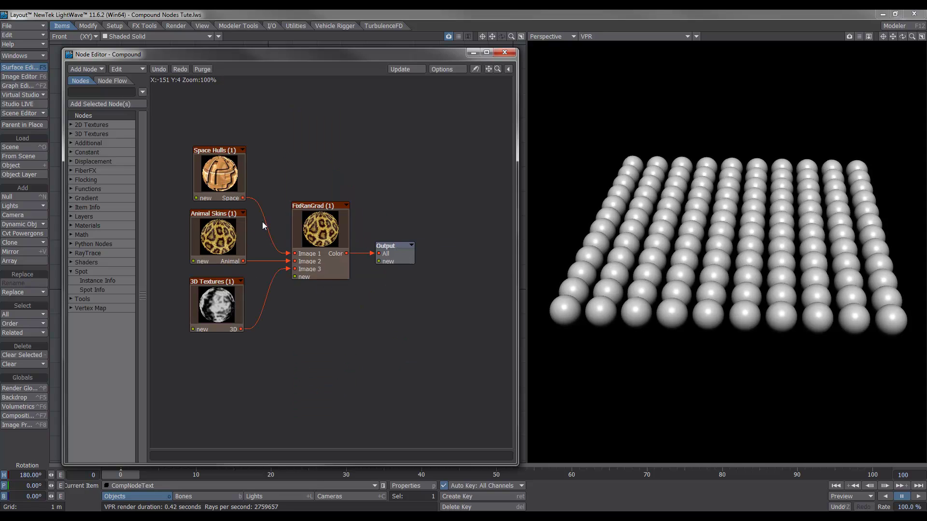
pyautogui.doubleClick(332, 234)
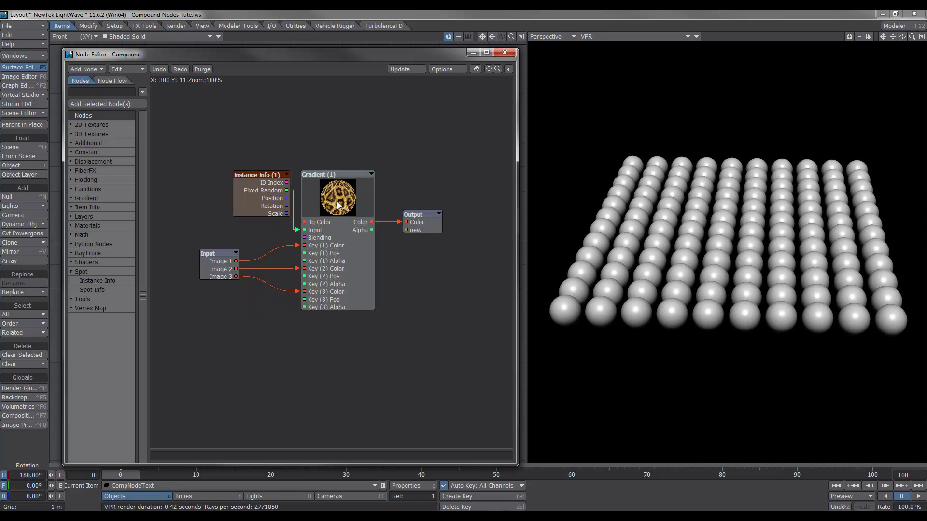
pyautogui.click(338, 205)
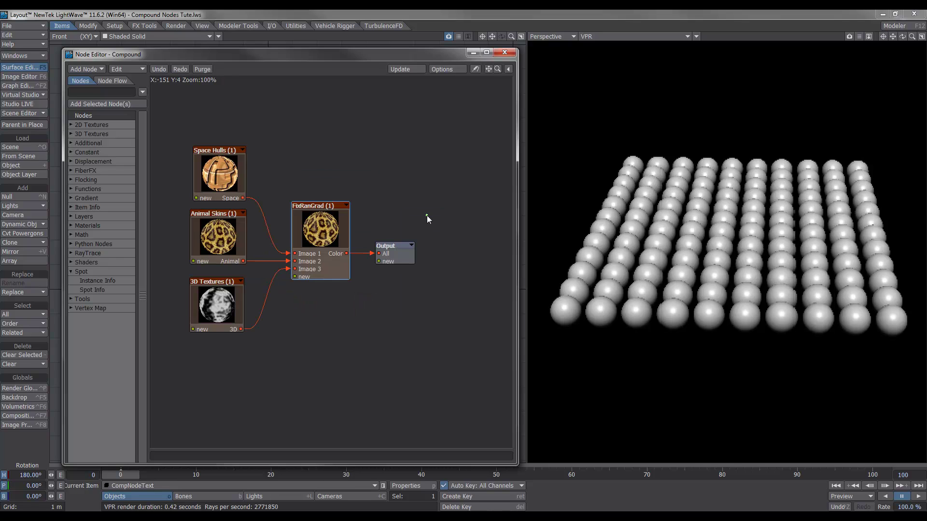
pyautogui.click(395, 247)
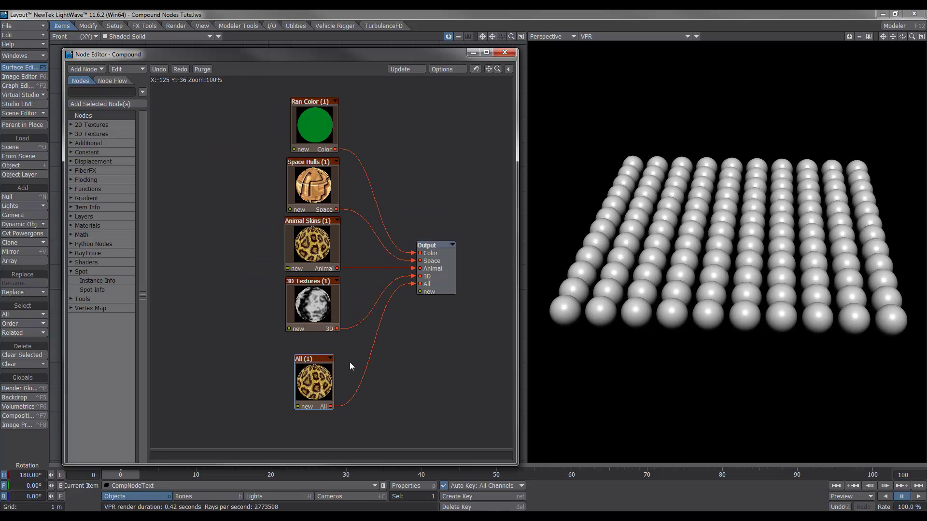
# Review how the image inputs feed the Gradient's color keys in FixRanGrad, and return to the All compound's network.
pyautogui.moveTo(312, 379); pyautogui.dragTo(312, 383)
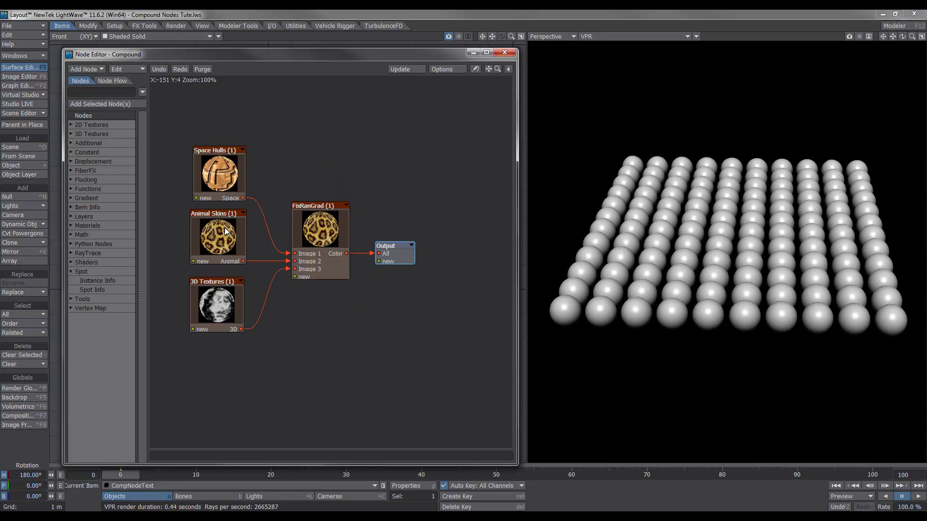
pyautogui.doubleClick(328, 234)
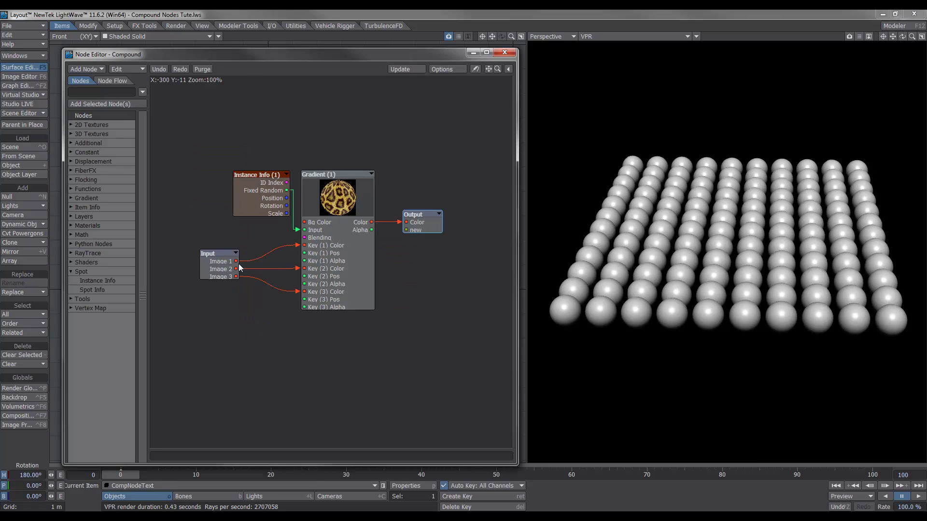
pyautogui.doubleClick(428, 215)
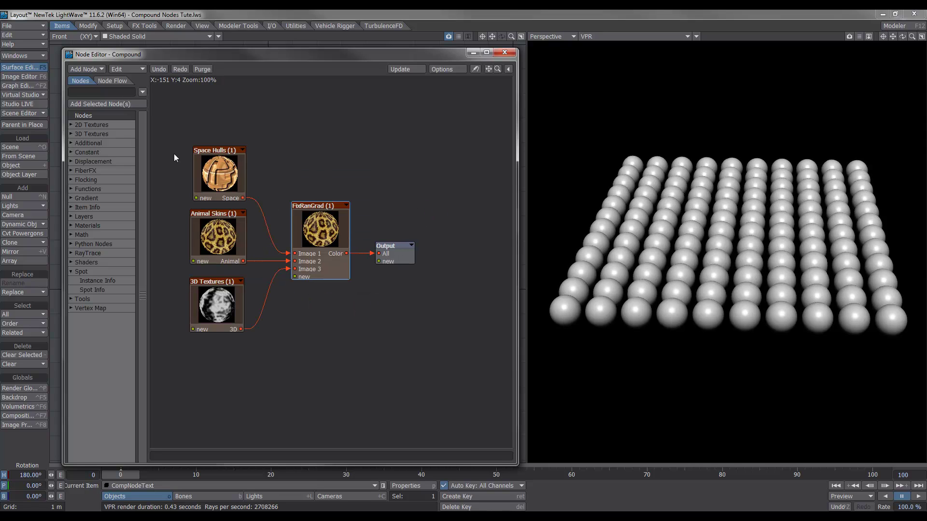
# Copy FixRanGrad's Instance Info and Gradient nodes into the main surface network below the Super Node, and check the Gradient's keys.
pyautogui.doubleClick(336, 232)
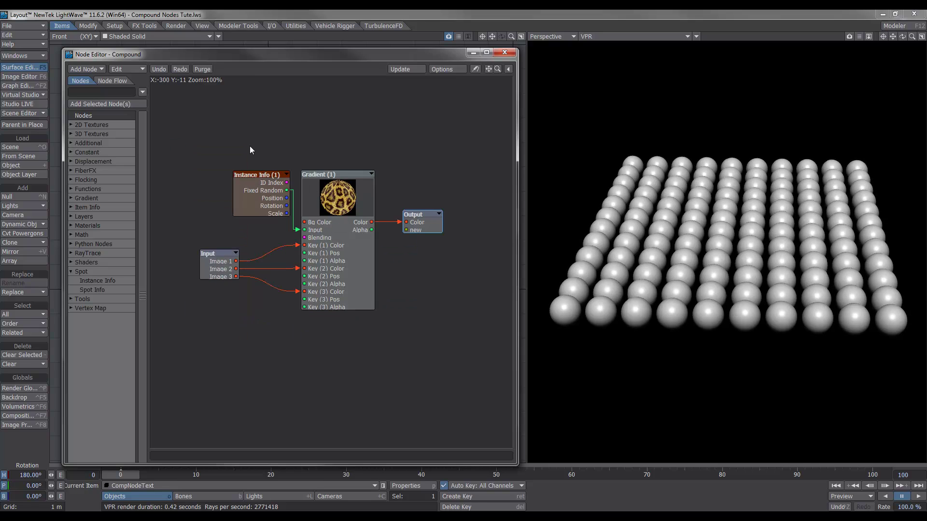
pyautogui.moveTo(250, 149); pyautogui.dragTo(328, 196)
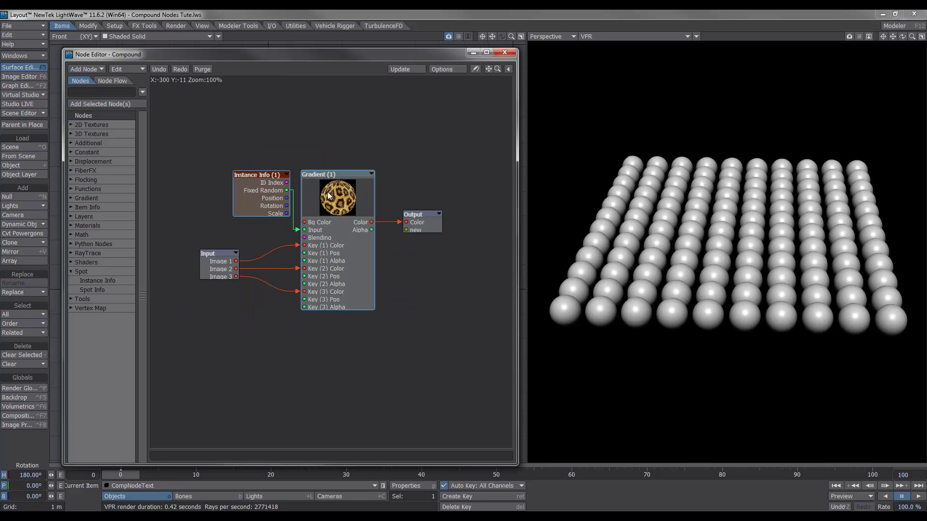
pyautogui.doubleClick(423, 215)
pyautogui.doubleClick(404, 249)
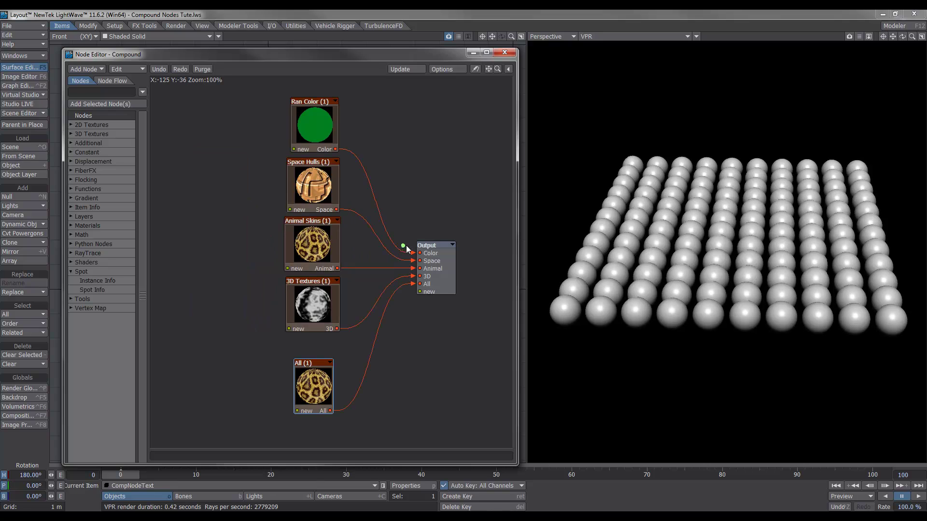
pyautogui.doubleClick(436, 246)
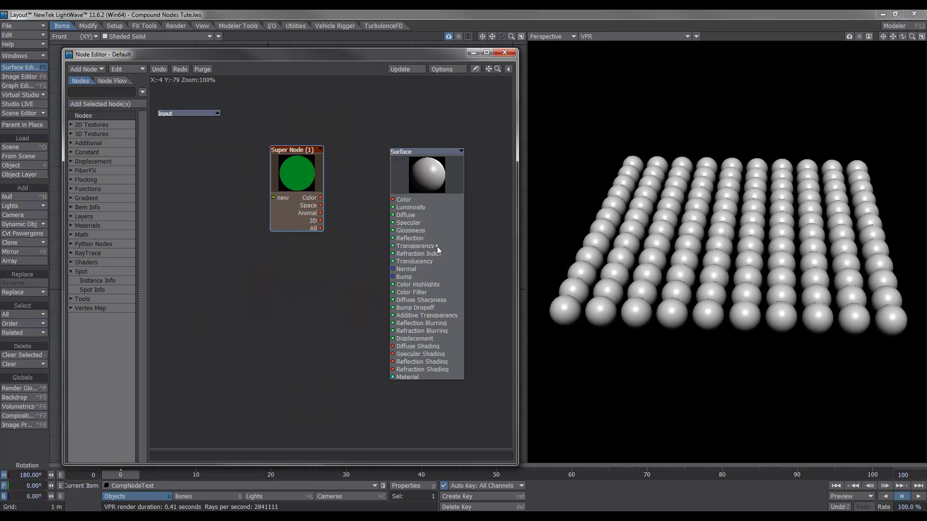
pyautogui.click(283, 314)
pyautogui.hotkey('ctrl', 'v')
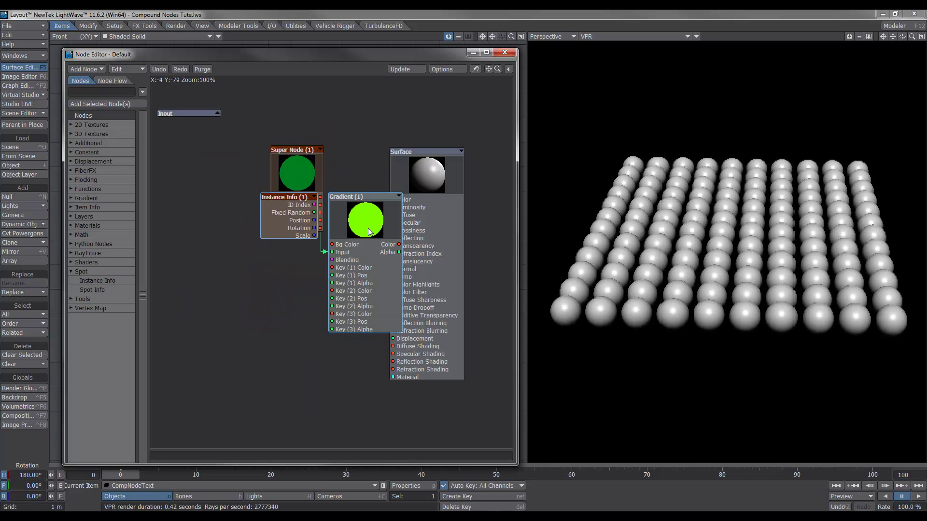
pyautogui.moveTo(369, 231); pyautogui.dragTo(292, 300)
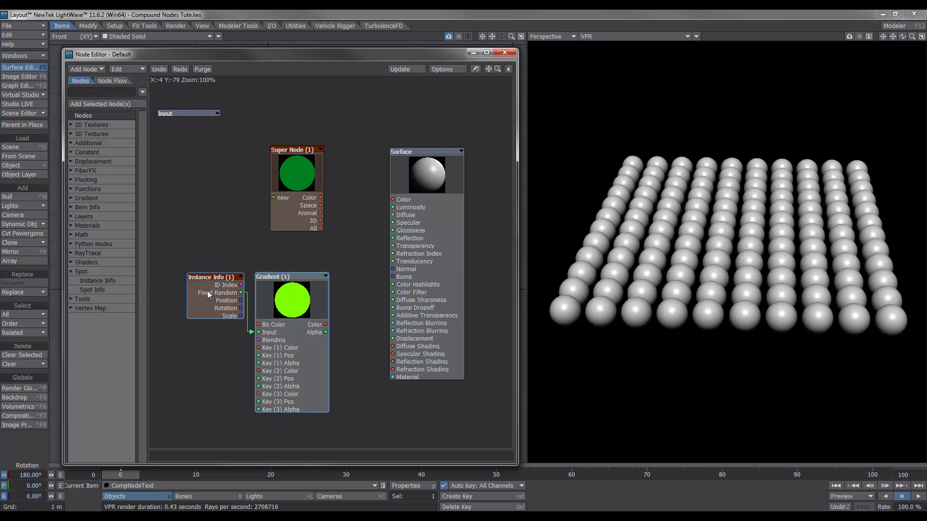
pyautogui.doubleClick(297, 295)
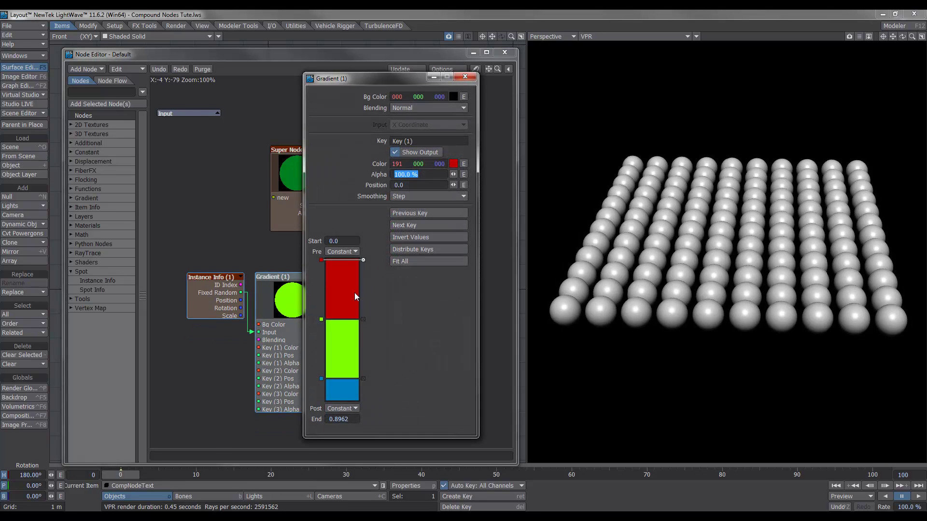
pyautogui.click(464, 77)
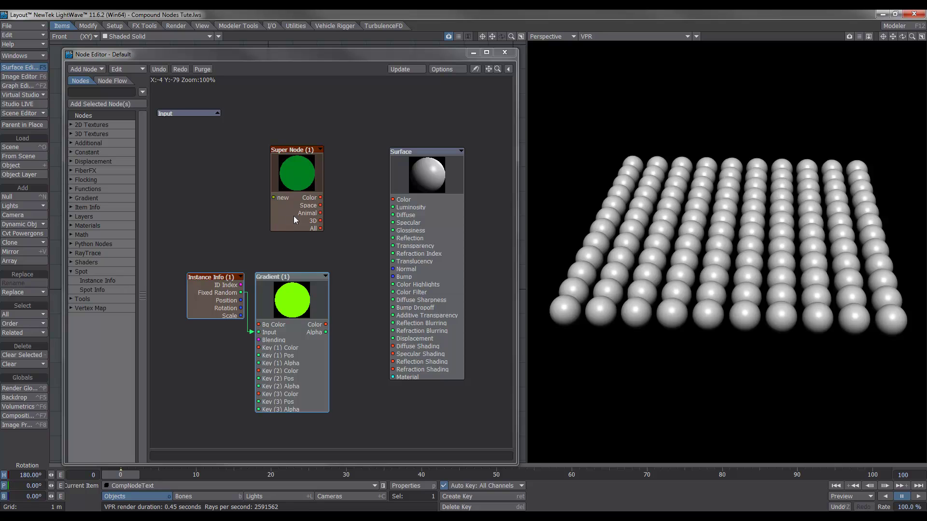
# Copy the Space Hulls, Animal Skins and 3D Textures compounds from the All compound into the main surface network, beside the Instance Info node.
pyautogui.doubleClick(300, 169)
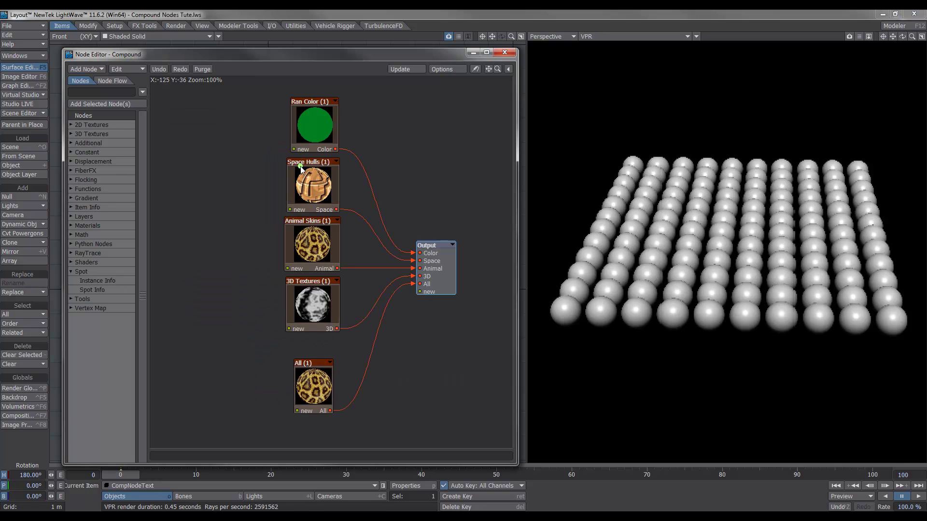
pyautogui.click(312, 382)
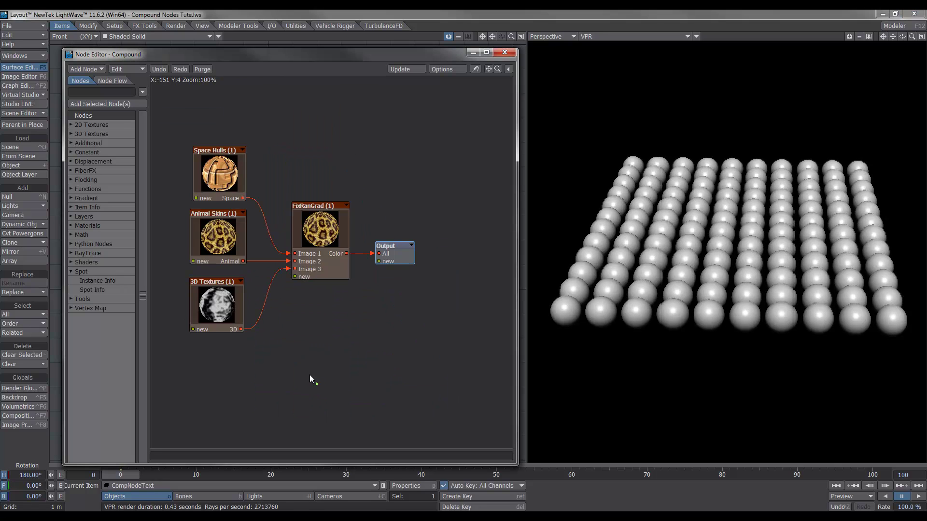
pyautogui.moveTo(192, 129); pyautogui.dragTo(230, 329)
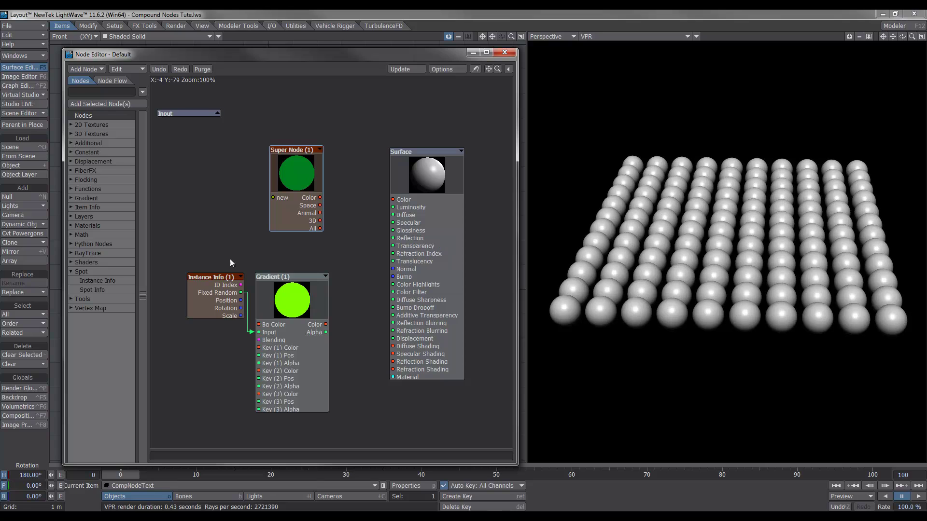
pyautogui.click(226, 225)
pyautogui.hotkey('ctrl', 'v')
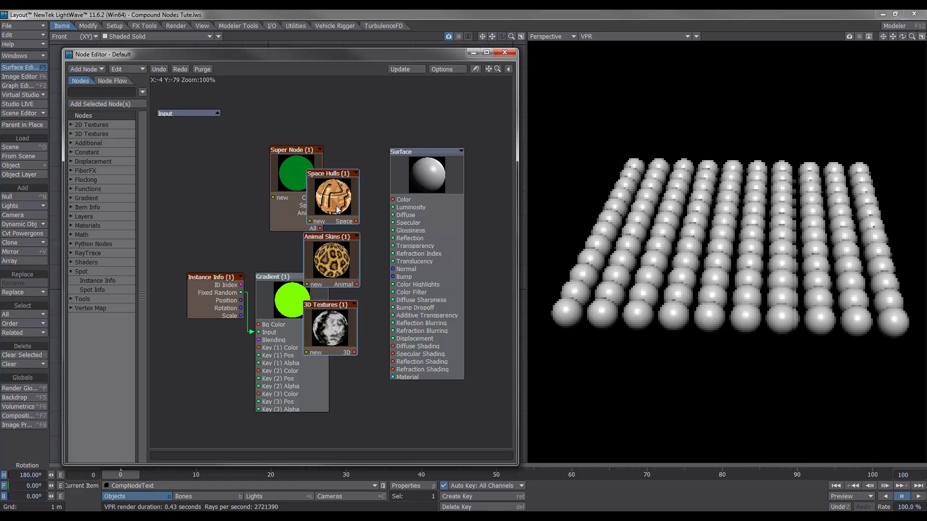
pyautogui.moveTo(336, 206); pyautogui.dragTo(163, 272)
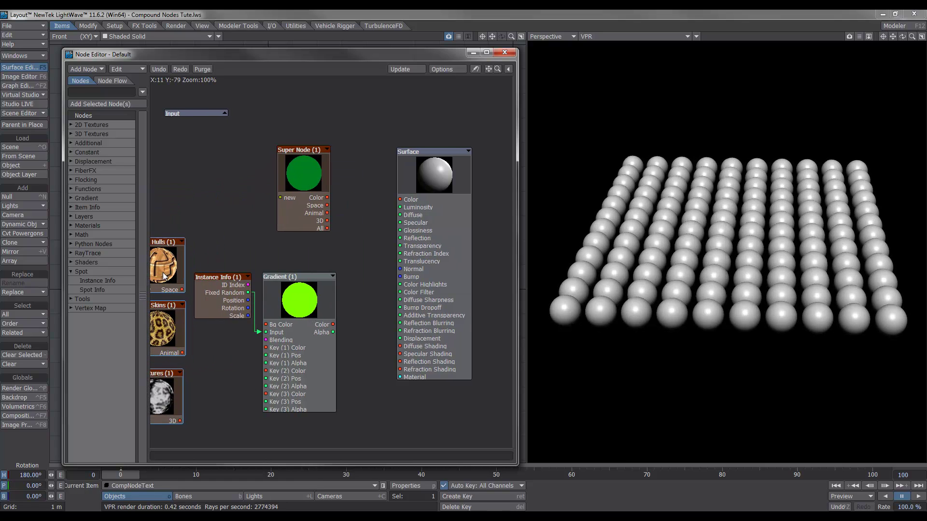
pyautogui.keyDown('alt'); pyautogui.moveTo(265, 279); pyautogui.dragTo(331, 248); pyautogui.keyUp('alt')
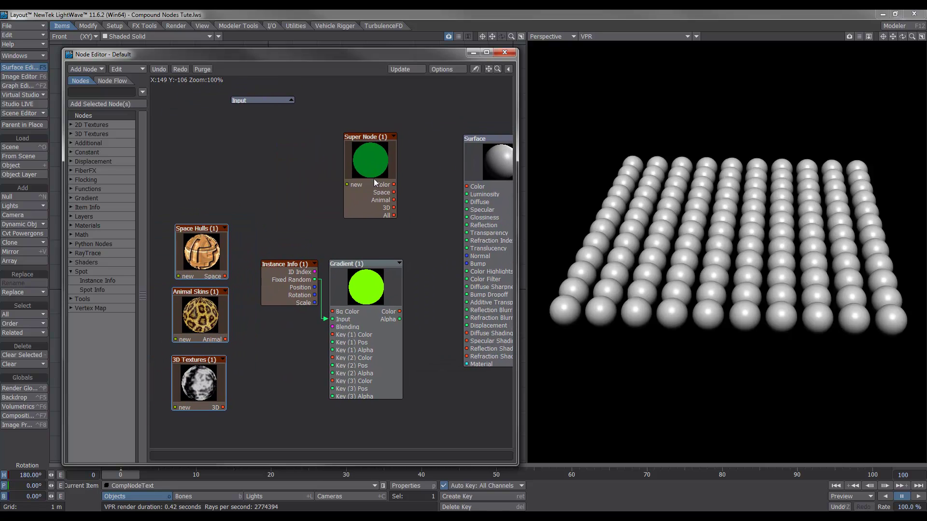
# Delete the Super Node from the main surface network and move the Surface node lower.
pyautogui.click(370, 164)
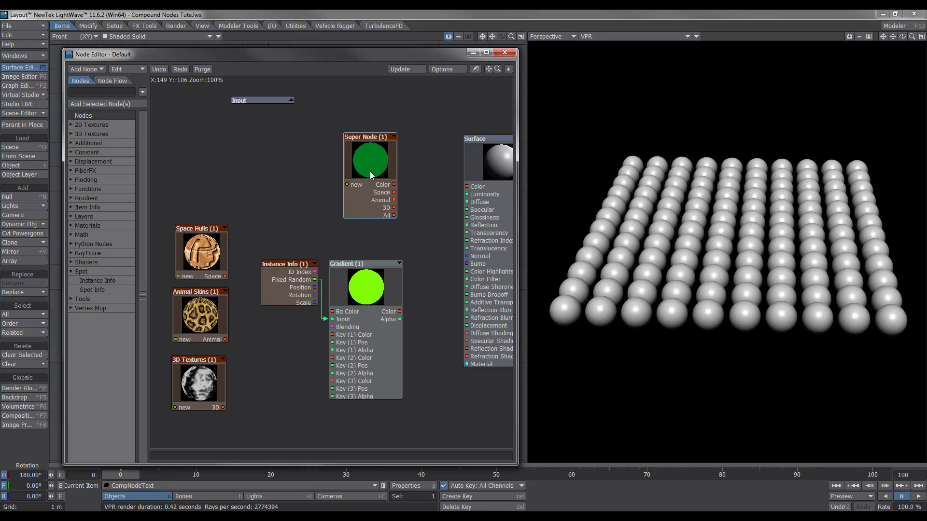
pyautogui.press('Delete')
pyautogui.moveTo(486, 162); pyautogui.dragTo(473, 207)
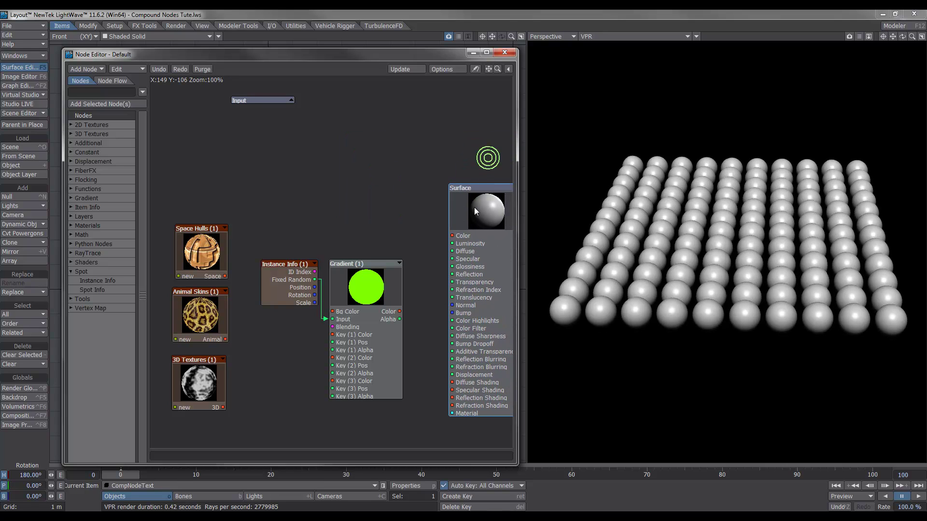
# Move the Instance Info and Gradient nodes up, and connect the Gradient's Color output to the Surface's Color input.
pyautogui.moveTo(289, 224); pyautogui.dragTo(356, 296)
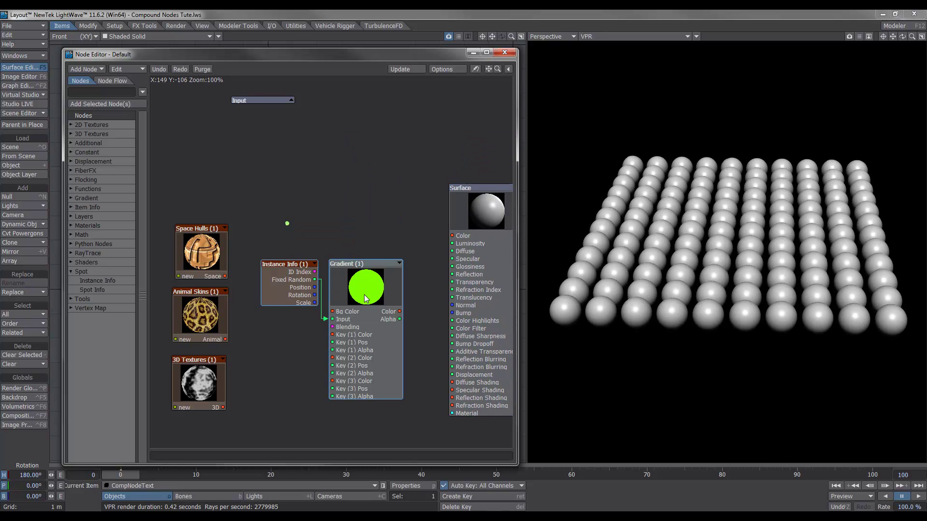
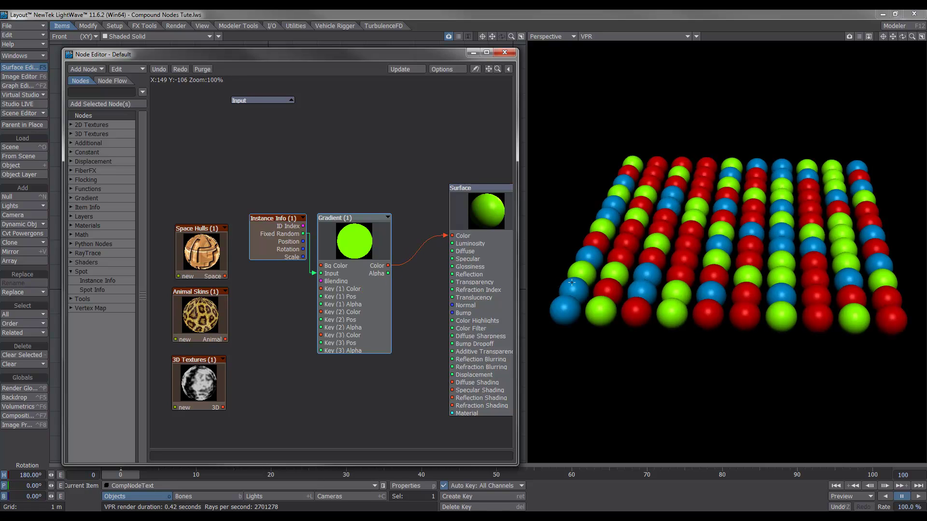
pyautogui.doubleClick(361, 244)
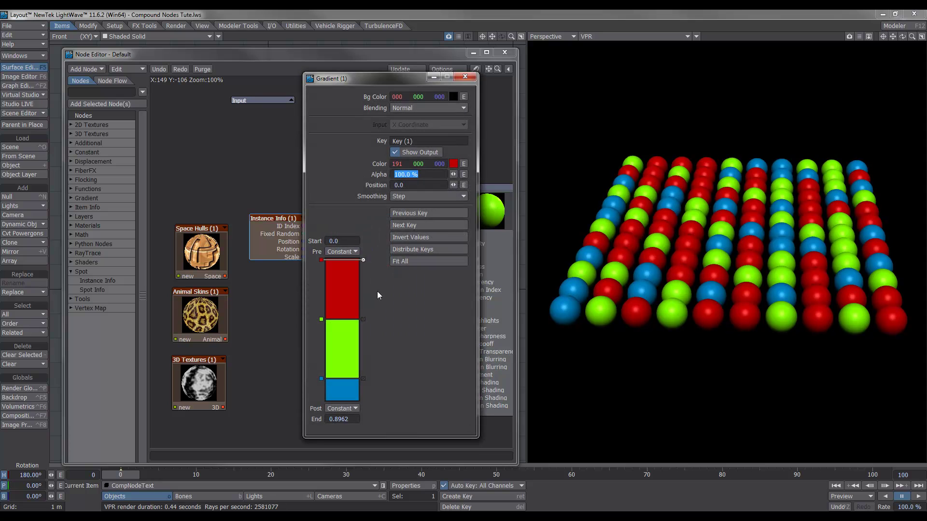
pyautogui.click(464, 77)
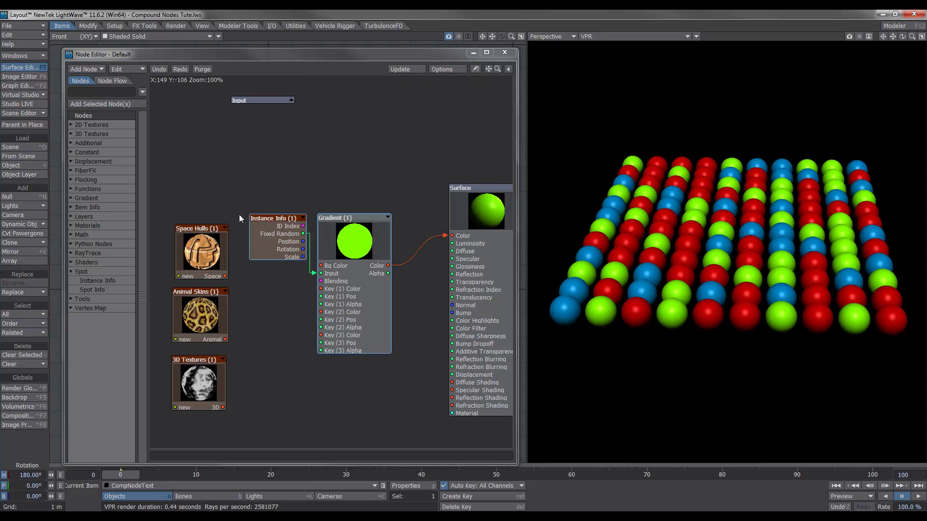
# Disconnect the Gradient from the Surface's Color input, and move the three texture compounds well clear of the Instance Info node.
pyautogui.moveTo(238, 214); pyautogui.dragTo(170, 412)
pyautogui.moveTo(211, 257); pyautogui.dragTo(198, 232)
pyautogui.click(233, 242)
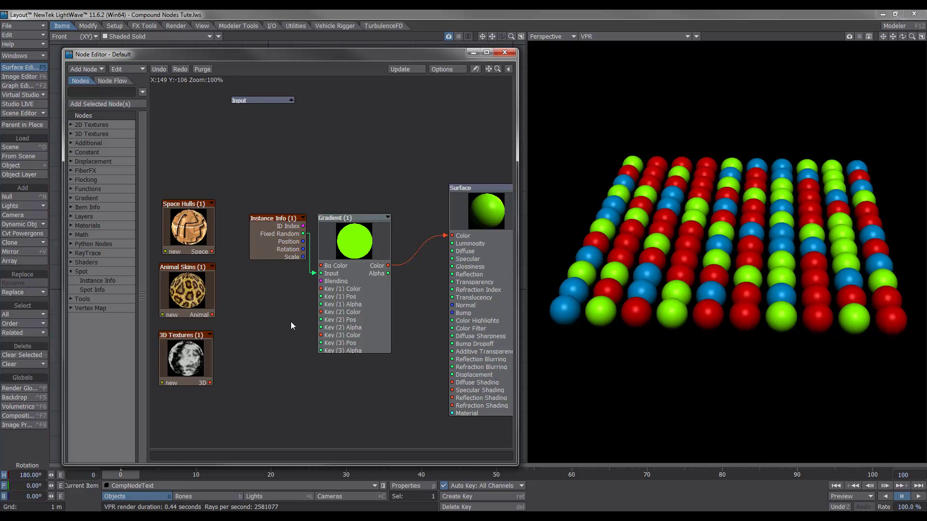
pyautogui.moveTo(454, 238); pyautogui.dragTo(424, 238)
pyautogui.click(200, 227)
pyautogui.moveTo(203, 235); pyautogui.dragTo(156, 225)
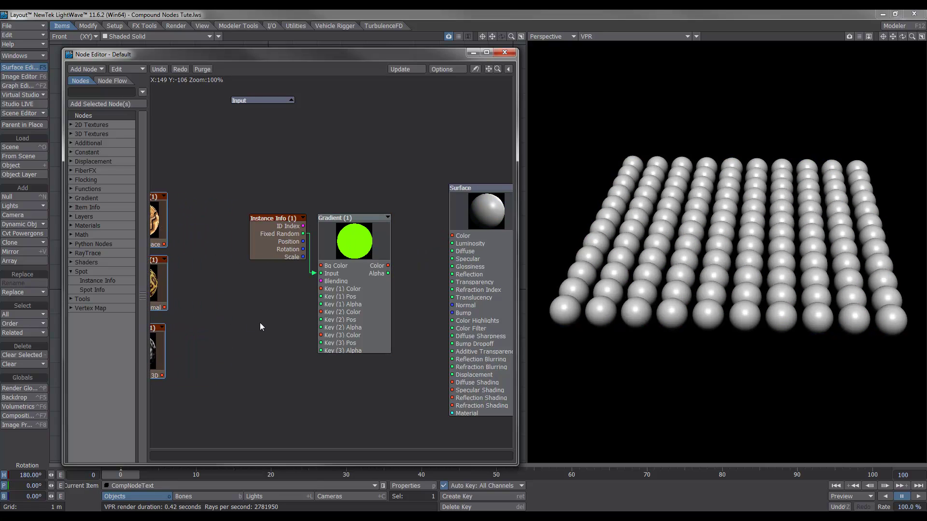
pyautogui.moveTo(258, 185); pyautogui.dragTo(354, 194)
# Add an empty Compound node to the surface network and place it below the Instance Info node.
pyautogui.click(71, 299)
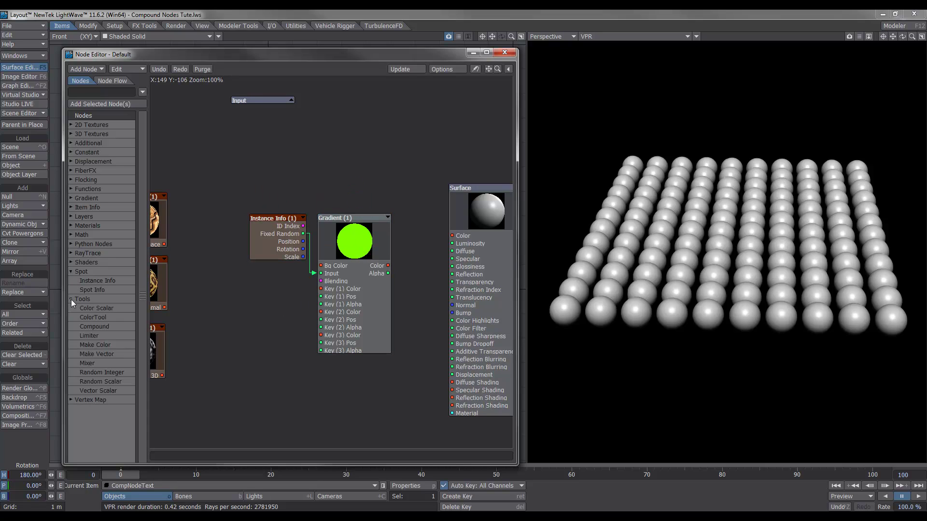
pyautogui.click(94, 326)
pyautogui.doubleClick(97, 326)
pyautogui.moveTo(344, 265); pyautogui.dragTo(287, 378)
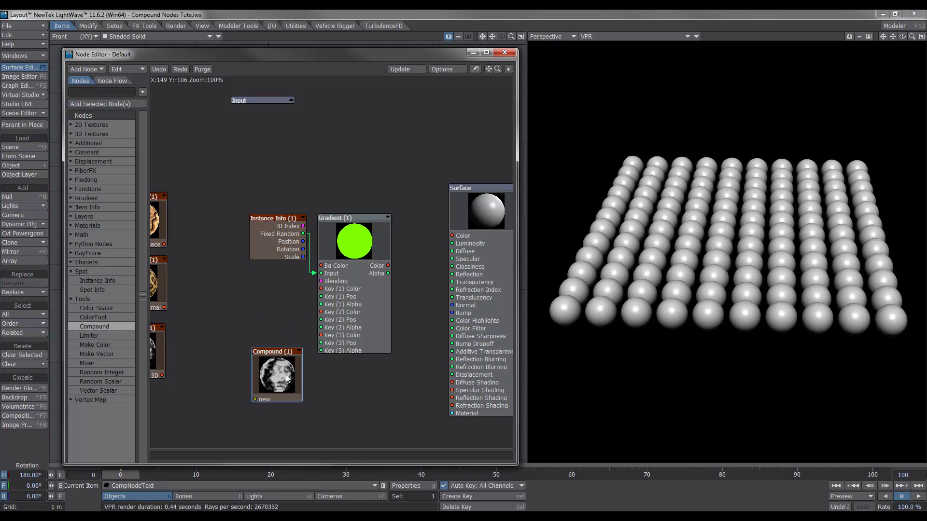
# Open the empty Compound node's network and bring its Input and Output nodes closer together.
pyautogui.doubleClick(278, 376)
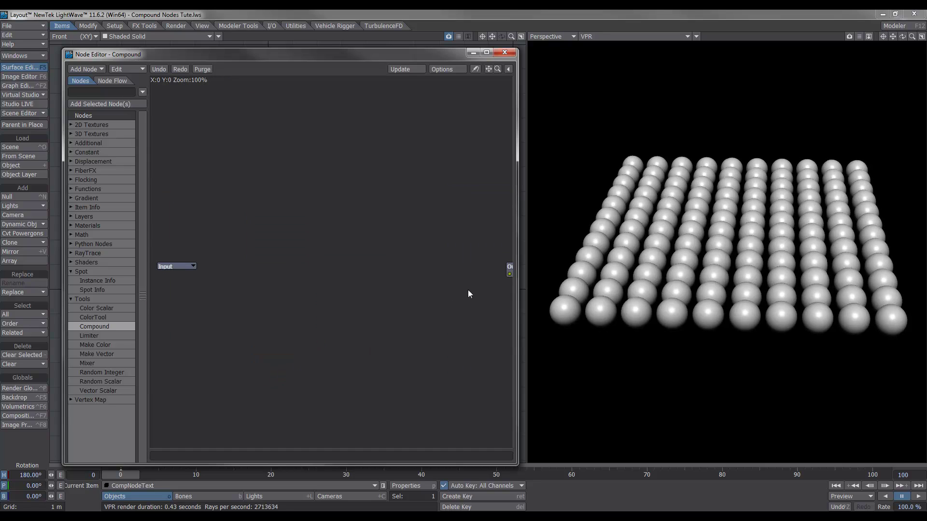
pyautogui.moveTo(511, 272); pyautogui.dragTo(424, 261)
pyautogui.moveTo(189, 266); pyautogui.dragTo(225, 263)
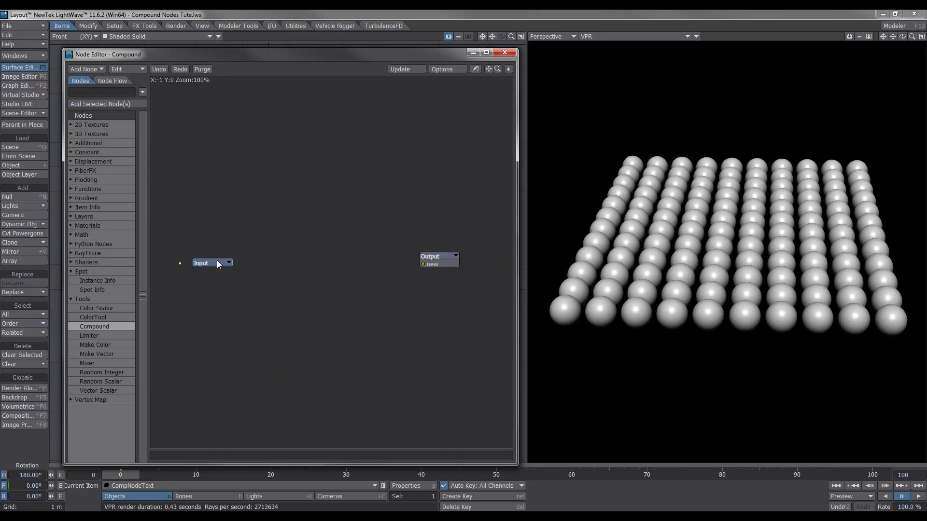
# Cut the Instance Info and Gradient nodes from the surface network, and move the Compound node into their place.
pyautogui.doubleClick(440, 256)
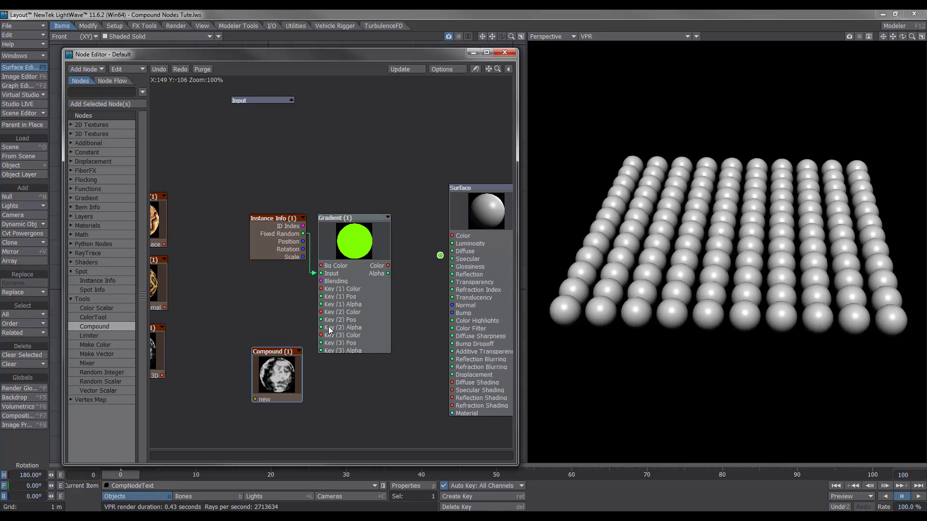
pyautogui.moveTo(234, 171); pyautogui.dragTo(357, 334)
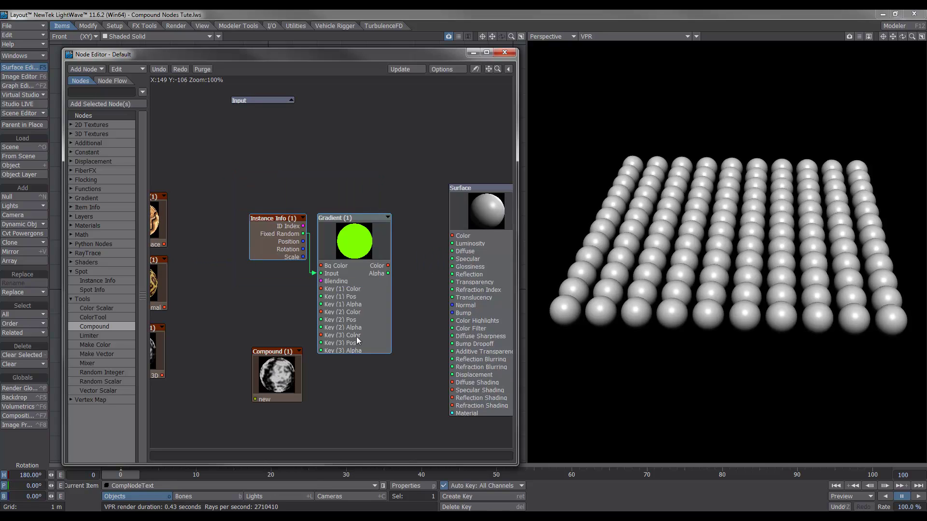
pyautogui.hotkey('ctrl', 'x')
pyautogui.moveTo(277, 374); pyautogui.dragTo(340, 292)
# Paste the Instance Info and Gradient nodes into the Compound's network and place them between its Input and Output nodes.
pyautogui.doubleClick(339, 295)
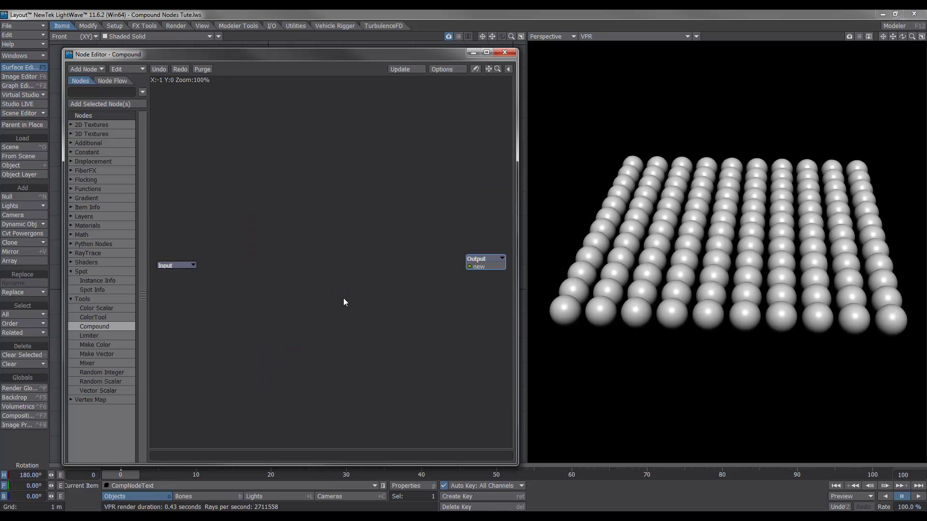
pyautogui.hotkey('ctrl', 'v')
pyautogui.moveTo(370, 219); pyautogui.dragTo(363, 247)
pyautogui.click(434, 259)
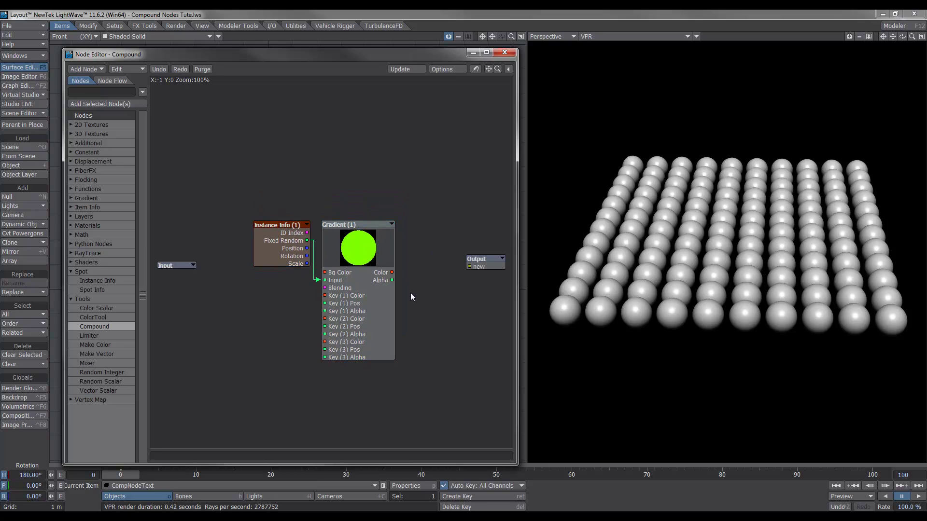
# Connect the Gradient's Color output to the compound's Output node, and raise the Compound node in the surface network.
pyautogui.moveTo(476, 265); pyautogui.dragTo(459, 271)
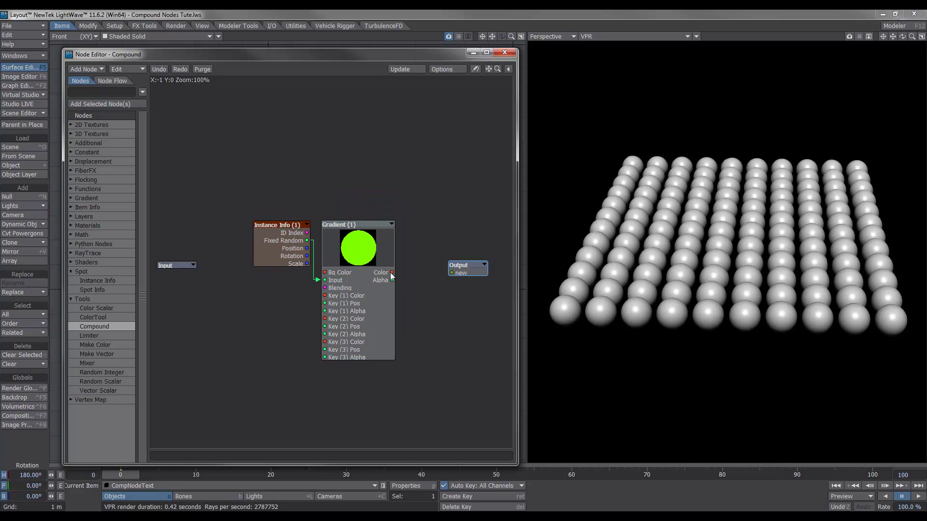
pyautogui.moveTo(391, 272); pyautogui.dragTo(468, 280)
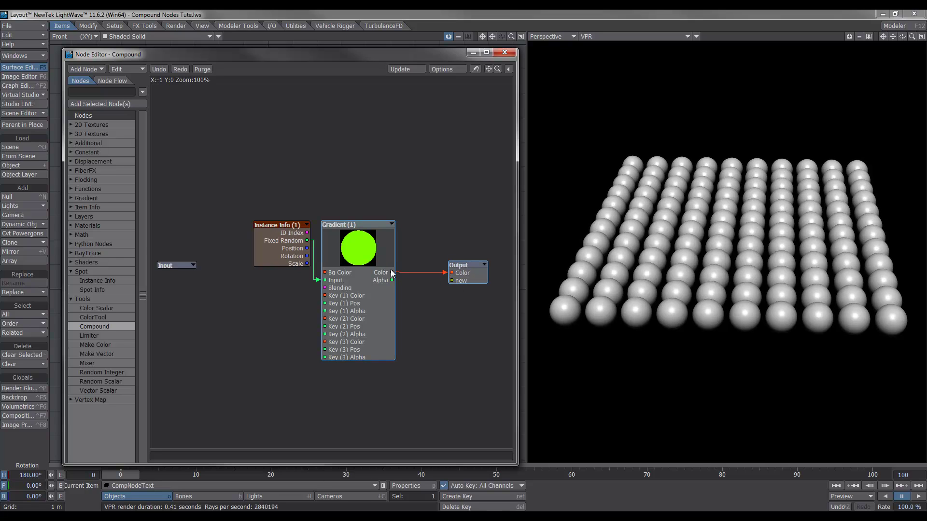
pyautogui.press('Escape')
pyautogui.moveTo(356, 309); pyautogui.dragTo(369, 255)
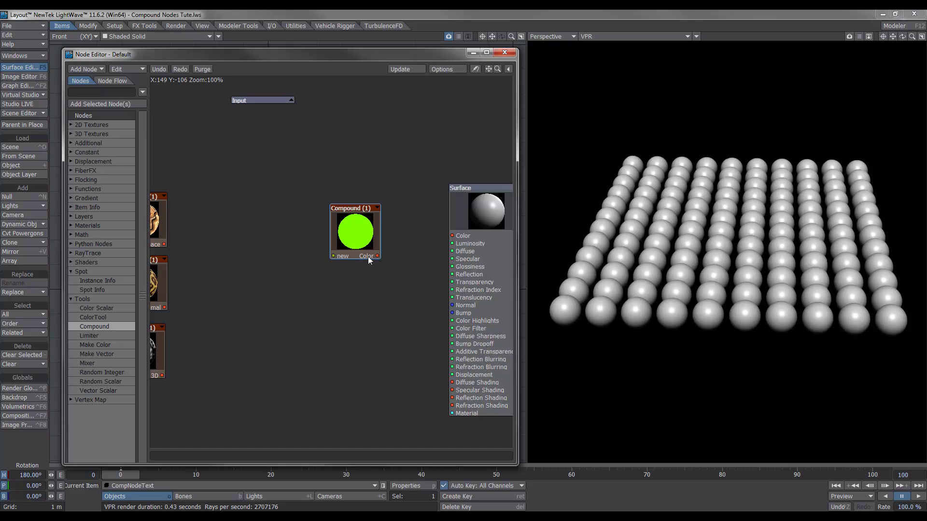
# Inside the Compound, examine the options for renaming or removing the Output node's Color input, and return to the surface network.
pyautogui.doubleClick(366, 239)
pyautogui.rightClick(445, 275)
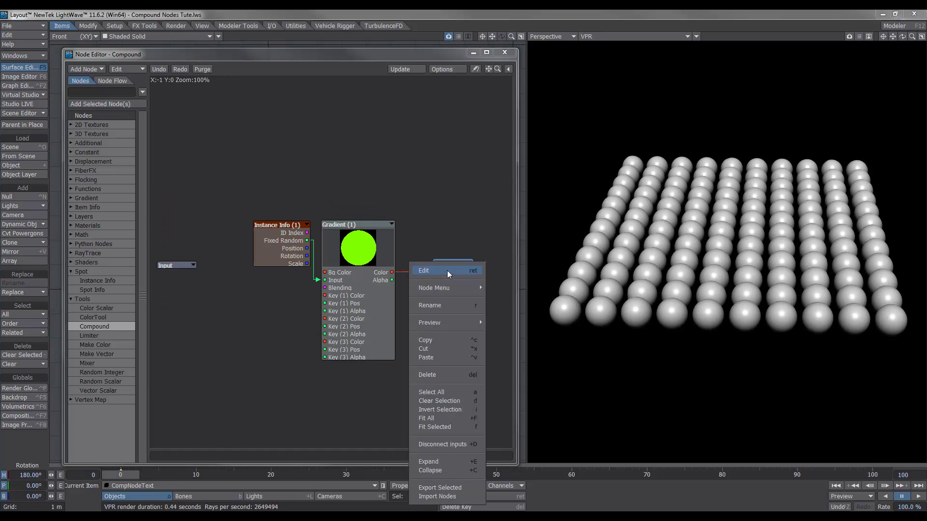
pyautogui.click(445, 251)
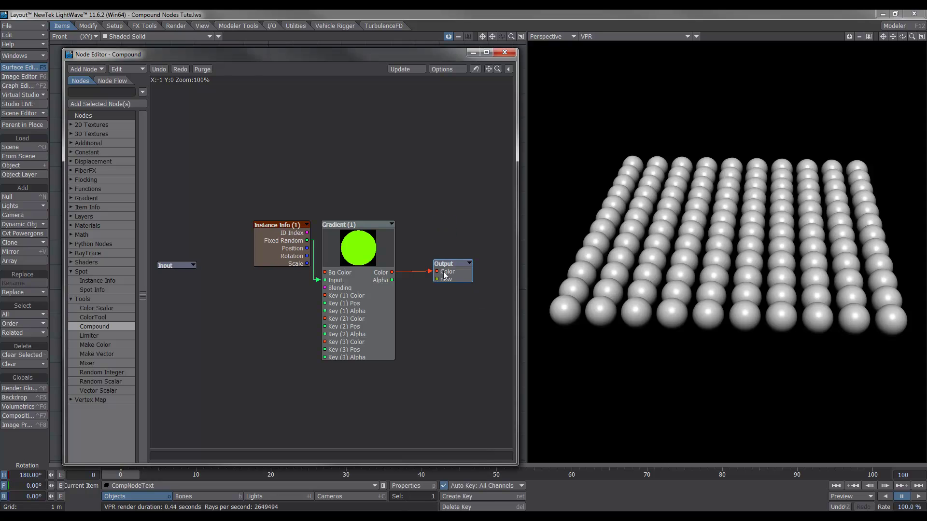
pyautogui.rightClick(448, 273)
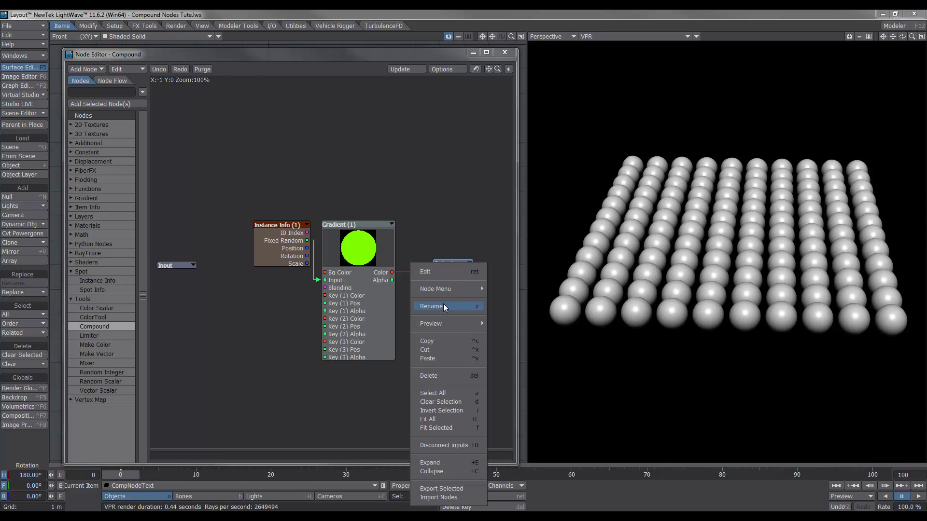
pyautogui.moveTo(442, 290)
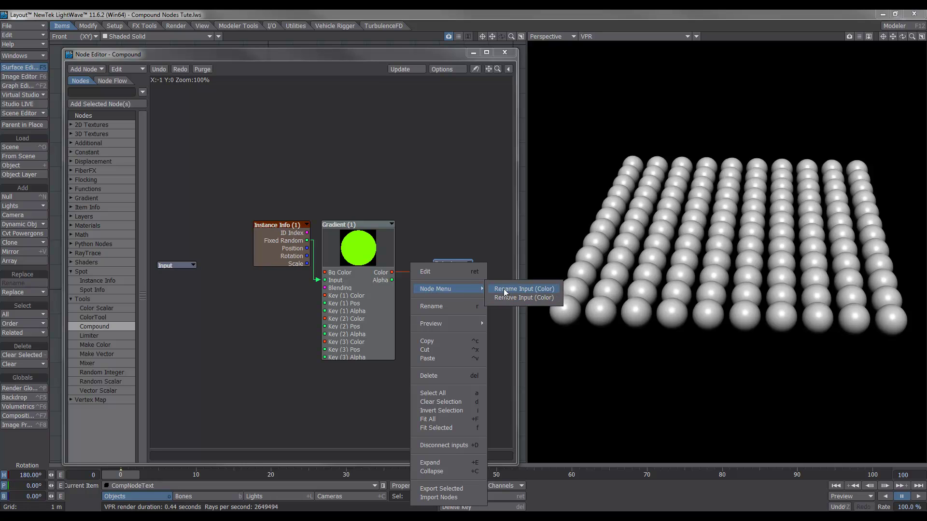
pyautogui.click(474, 237)
pyautogui.doubleClick(459, 274)
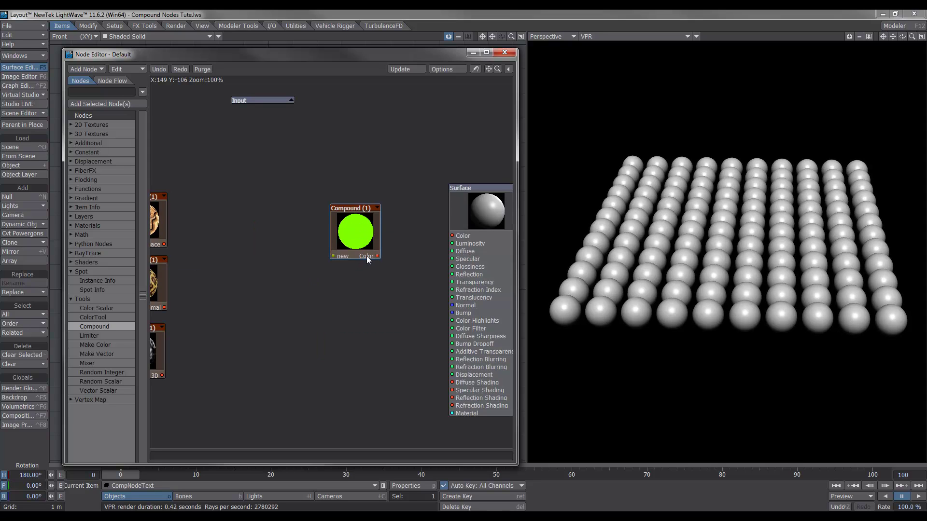
# Rename the Compound node's Color output as Surface Color.
pyautogui.rightClick(366, 256)
pyautogui.moveTo(373, 272)
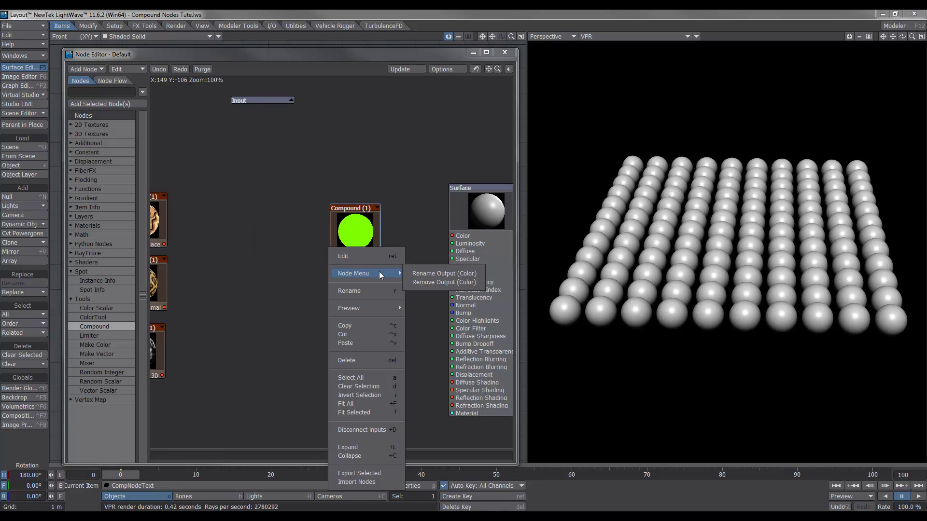
pyautogui.click(424, 274)
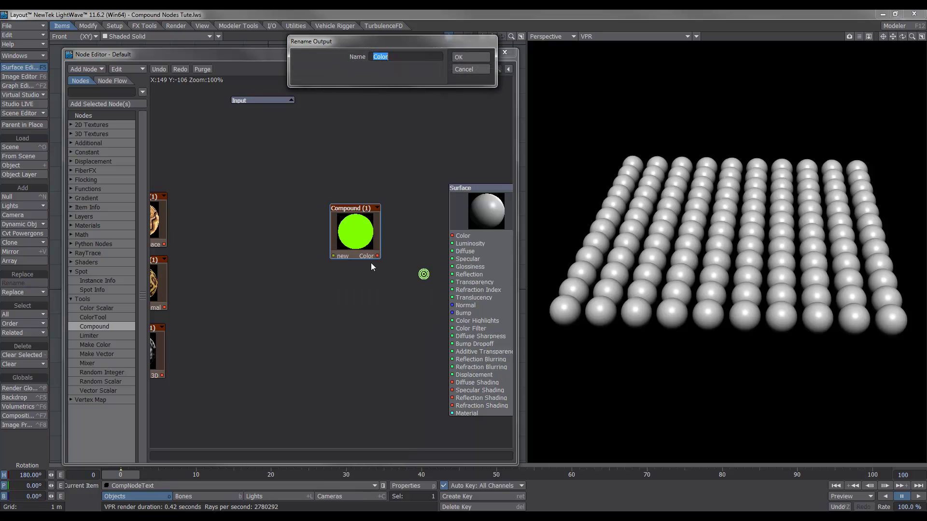
pyautogui.click(374, 57)
pyautogui.write('Surface')
pyautogui.press('Return')
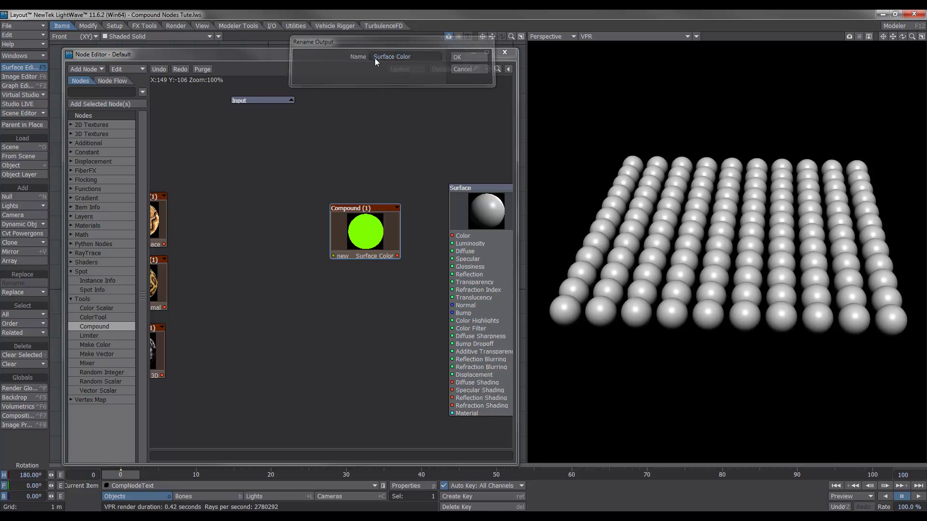
# Connect the Compound's Surface Color output to the Surface's Color input, and check the output's name inside the Compound.
pyautogui.moveTo(370, 219); pyautogui.dragTo(370, 206)
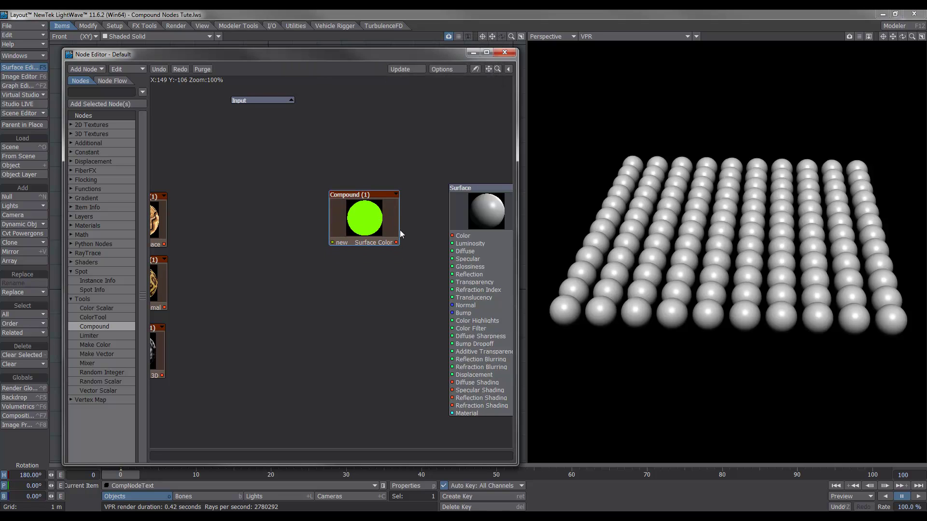
pyautogui.moveTo(395, 241); pyautogui.dragTo(450, 236)
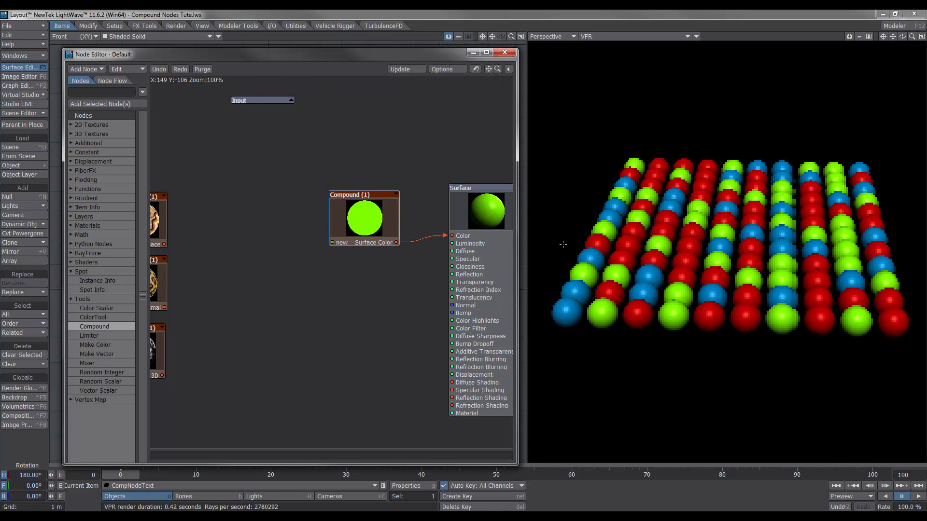
pyautogui.doubleClick(380, 211)
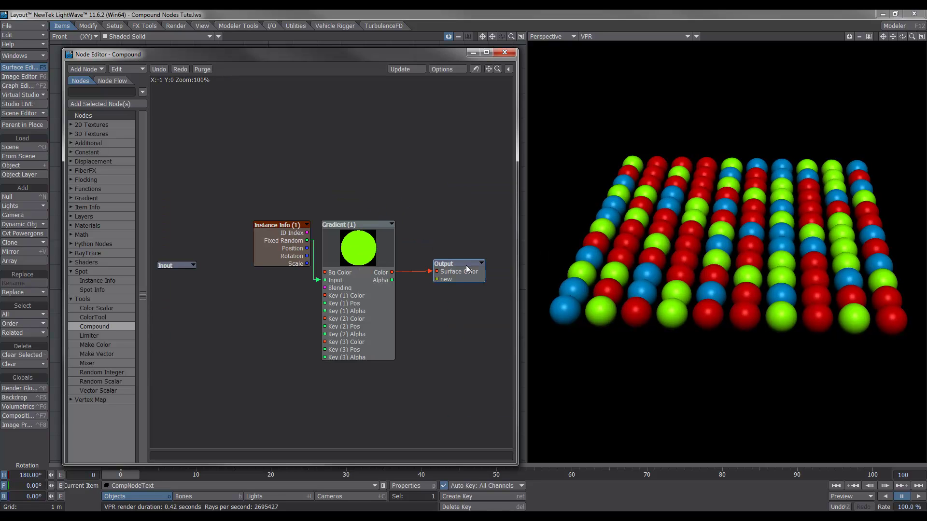
pyautogui.doubleClick(466, 267)
# Move the three texture compounds back beside the Compound node, and lower the Compound to sit level with them.
pyautogui.moveTo(223, 197); pyautogui.dragTo(160, 371)
pyautogui.moveTo(164, 287); pyautogui.dragTo(271, 274)
pyautogui.click(301, 257)
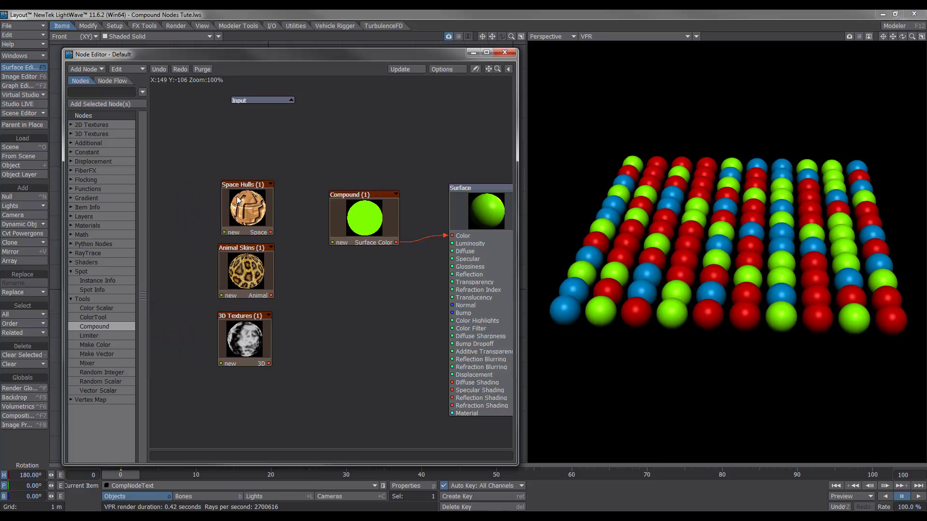
pyautogui.moveTo(374, 211); pyautogui.dragTo(375, 256)
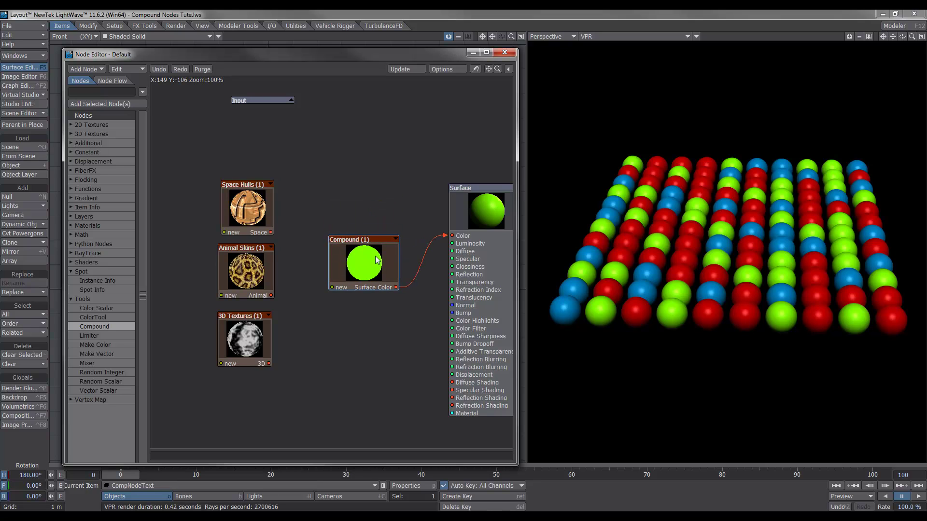
# Rename the Compound node as Fixed Random and shift it slightly up.
pyautogui.rightClick(367, 258)
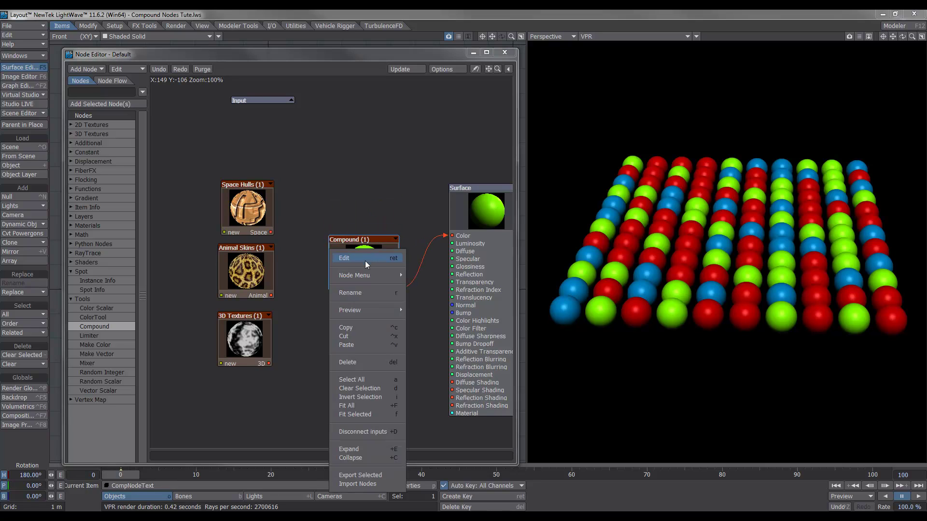
pyautogui.click(354, 293)
pyautogui.write('F')
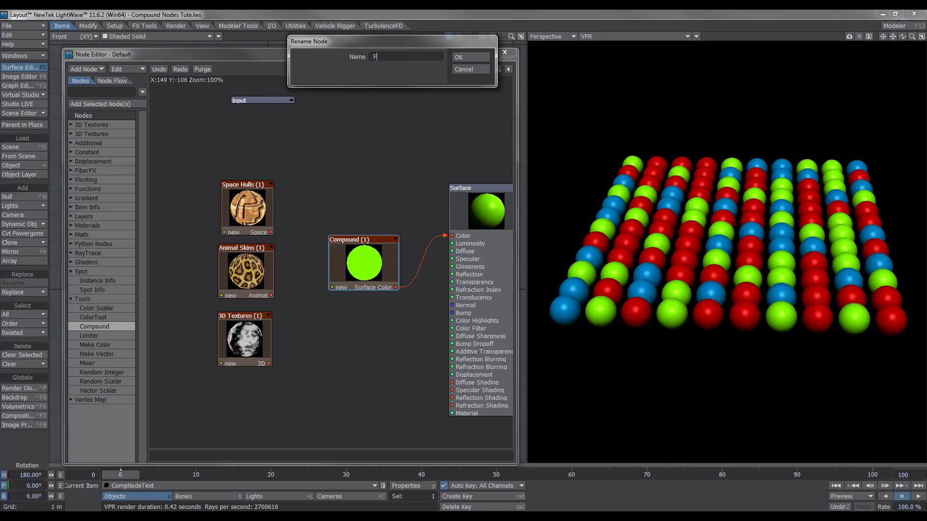
pyautogui.write('ixed Random')
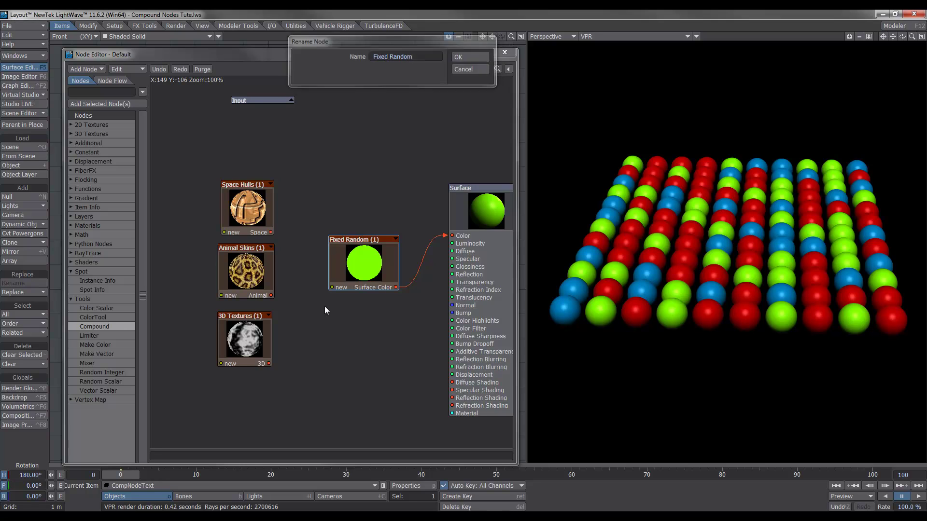
pyautogui.press('Return')
pyautogui.moveTo(372, 270)
pyautogui.mouseDown()
pyautogui.moveTo(375, 254)
pyautogui.moveTo(367, 257)
pyautogui.mouseUp()
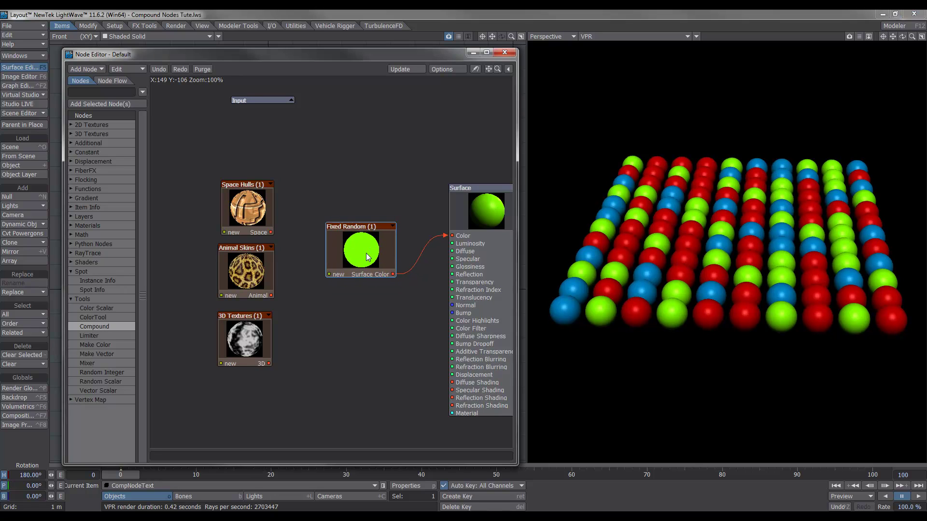
# Connect the Space Hulls compound's Space output to a new input on Fixed Random, undoing the surplus duplicate inputs.
pyautogui.click(266, 226)
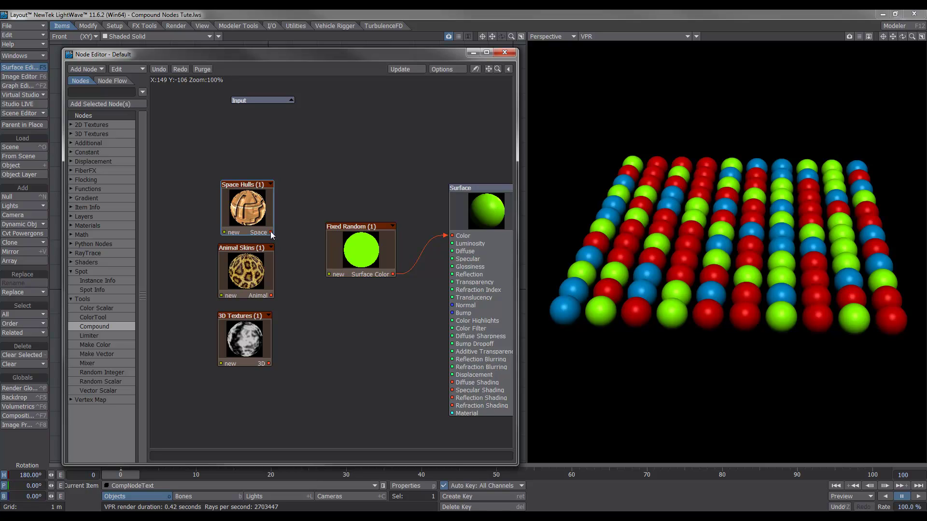
pyautogui.moveTo(271, 232); pyautogui.dragTo(308, 277)
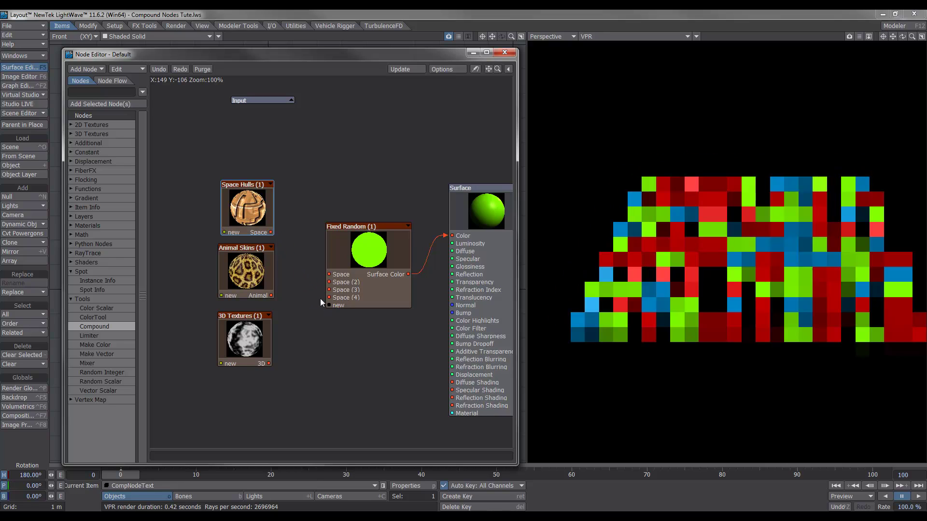
pyautogui.hotkey('ctrl', 'z')
pyautogui.hotkey('ctrl', 'z')
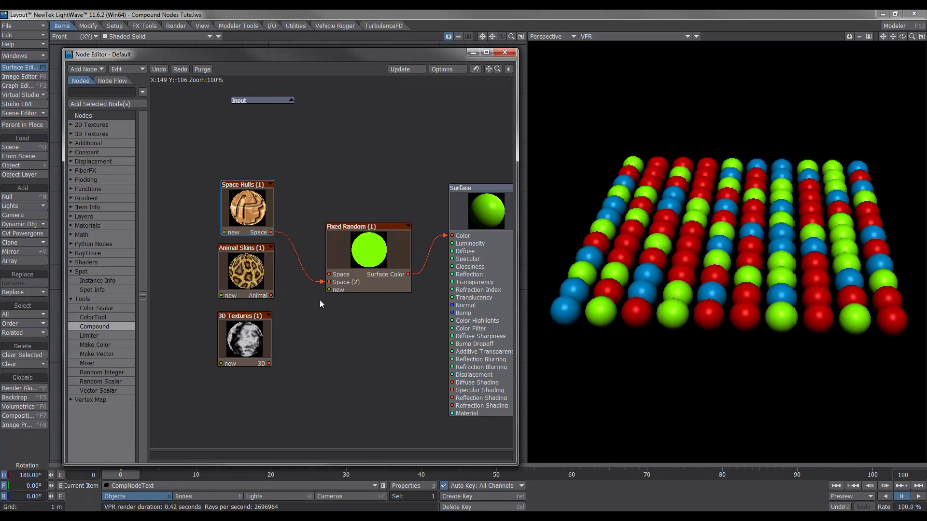
pyautogui.hotkey('ctrl', 'z')
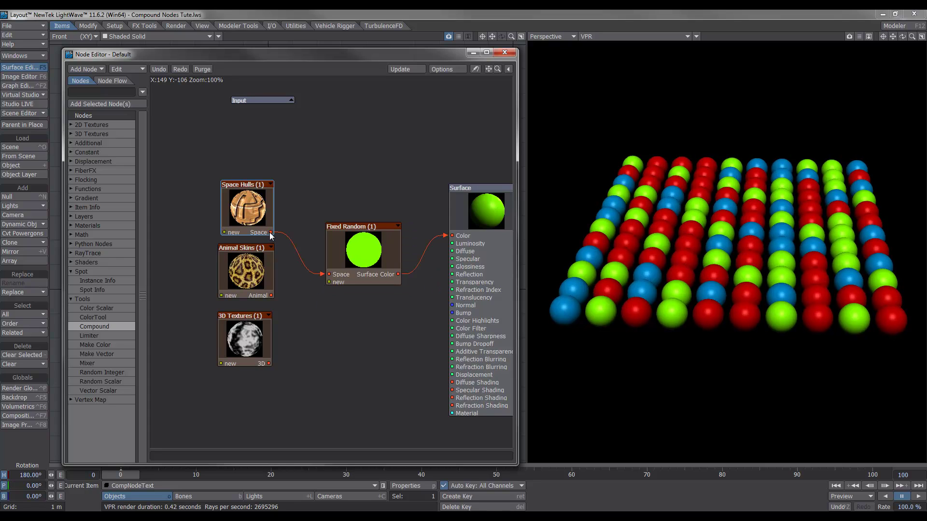
# Try connecting the Animal Skins and 3D Textures outputs to Fixed Random, and remove its 3D and Animal inputs again.
pyautogui.moveTo(272, 296); pyautogui.dragTo(339, 286)
pyautogui.moveTo(269, 363); pyautogui.dragTo(339, 290)
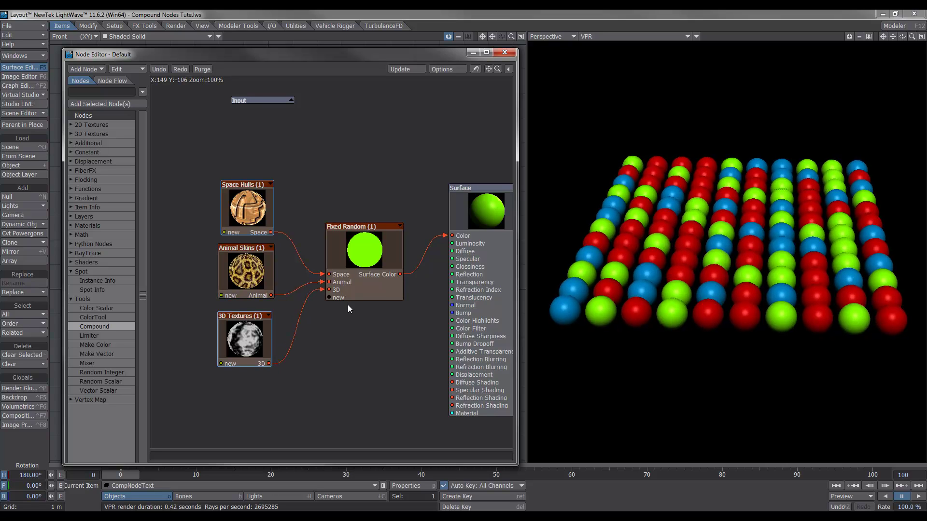
pyautogui.rightClick(338, 292)
pyautogui.moveTo(337, 288)
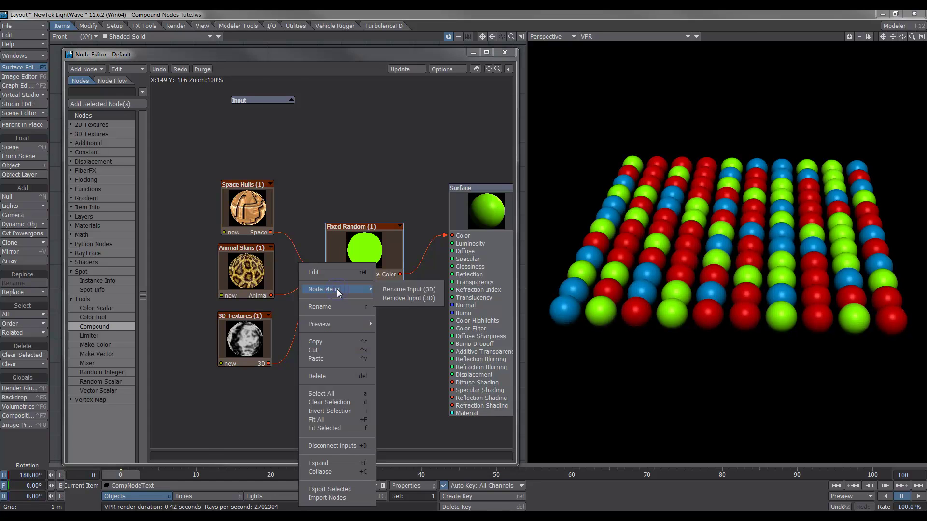
pyautogui.click(402, 298)
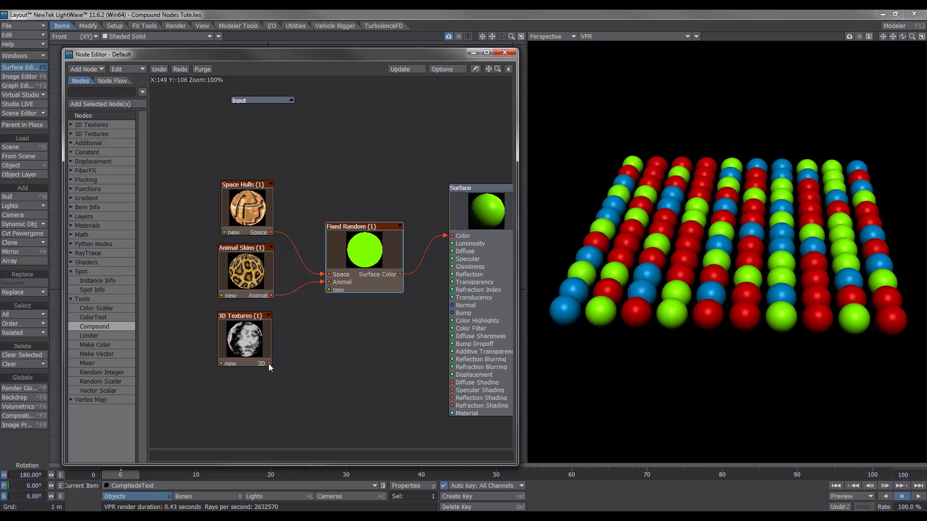
pyautogui.rightClick(342, 286)
pyautogui.moveTo(348, 292)
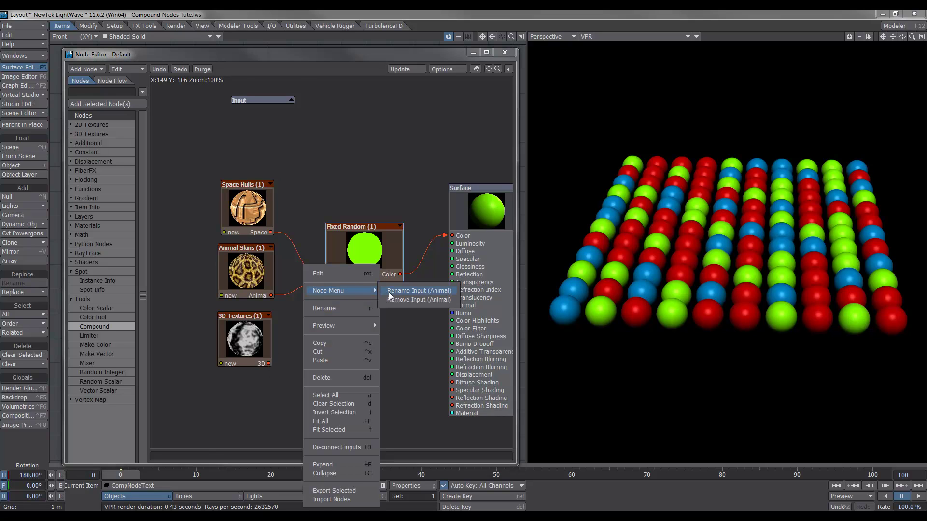
pyautogui.click(395, 297)
# Connect the Animal Skins compound's Animal output and the 3D Textures compound's 3D output to new inputs on Fixed Random.
pyautogui.moveTo(271, 295); pyautogui.dragTo(330, 283)
pyautogui.moveTo(269, 364); pyautogui.dragTo(334, 290)
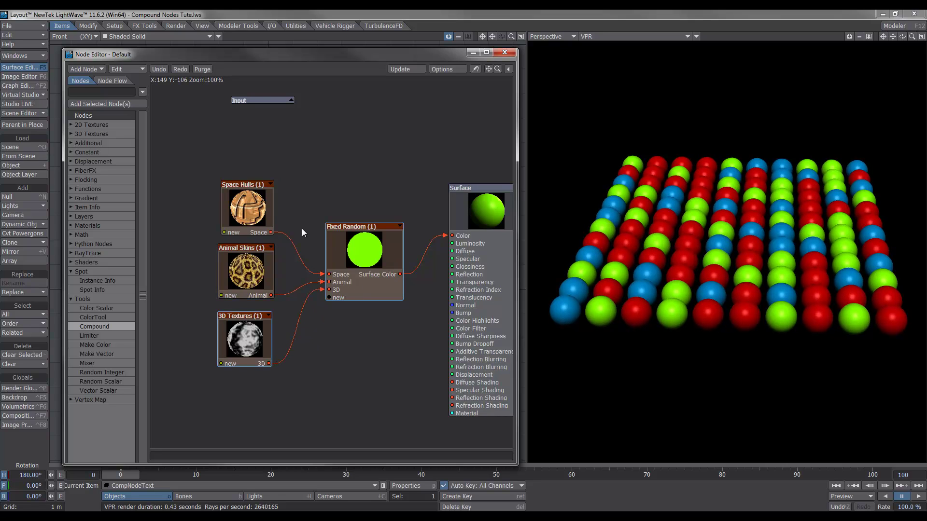
# Open the Fixed Random compound's network and move its Input node below the Instance Info node, closer to the Gradient.
pyautogui.keyDown('alt'); pyautogui.moveTo(404, 174); pyautogui.dragTo(372, 160); pyautogui.keyUp('alt')
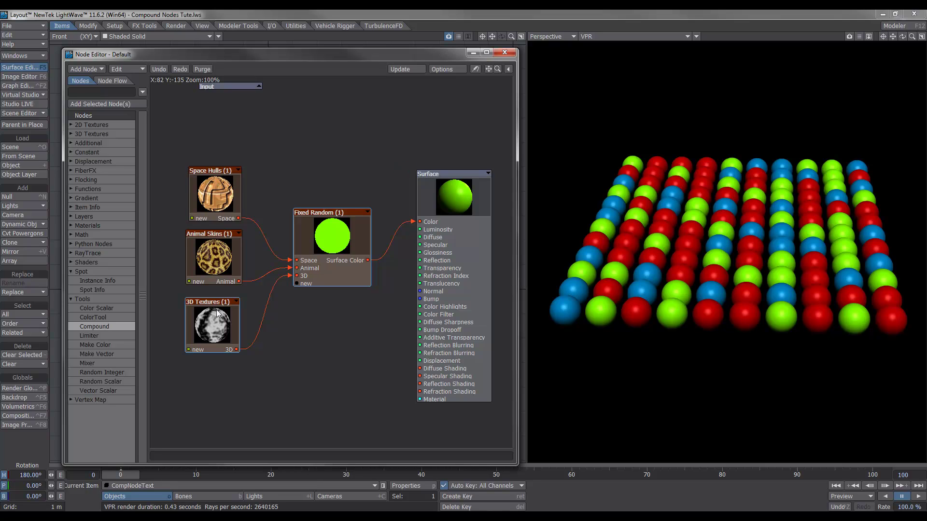
pyautogui.doubleClick(339, 239)
pyautogui.moveTo(181, 274); pyautogui.dragTo(227, 296)
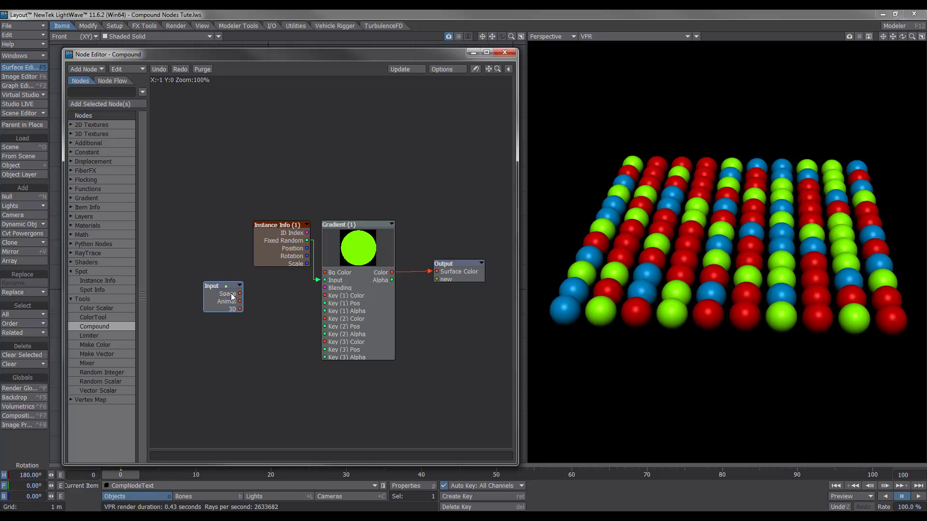
# Connect the Input node's Space, Animal and 3D outputs to the Gradient's Key 1, Key 2 and Key 3 Color inputs, and return to the surface network.
pyautogui.moveTo(239, 294); pyautogui.dragTo(324, 295)
pyautogui.moveTo(239, 301); pyautogui.dragTo(324, 319)
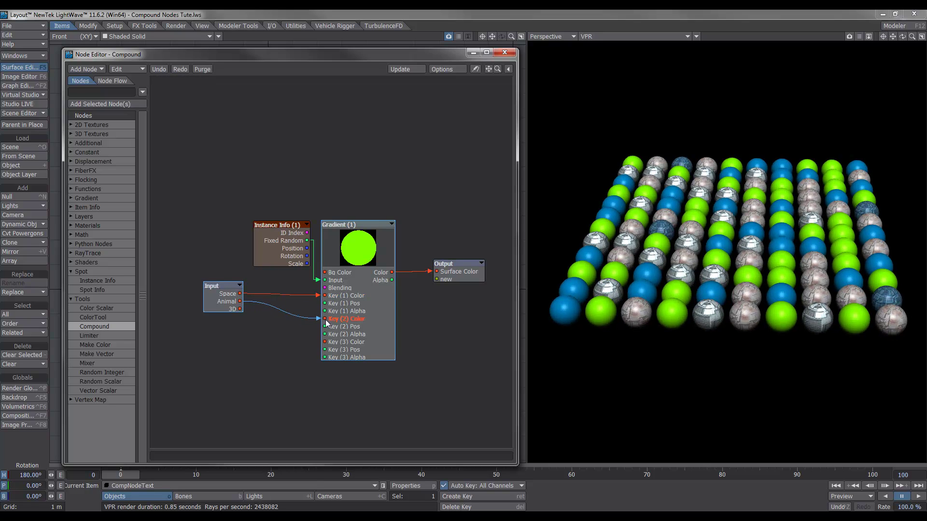
pyautogui.moveTo(240, 309); pyautogui.dragTo(324, 342)
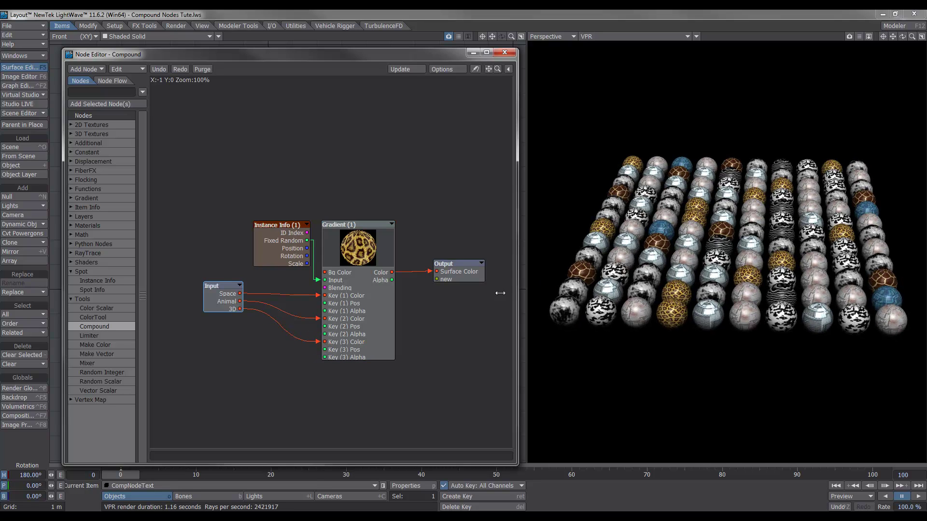
pyautogui.moveTo(220, 293); pyautogui.dragTo(222, 309)
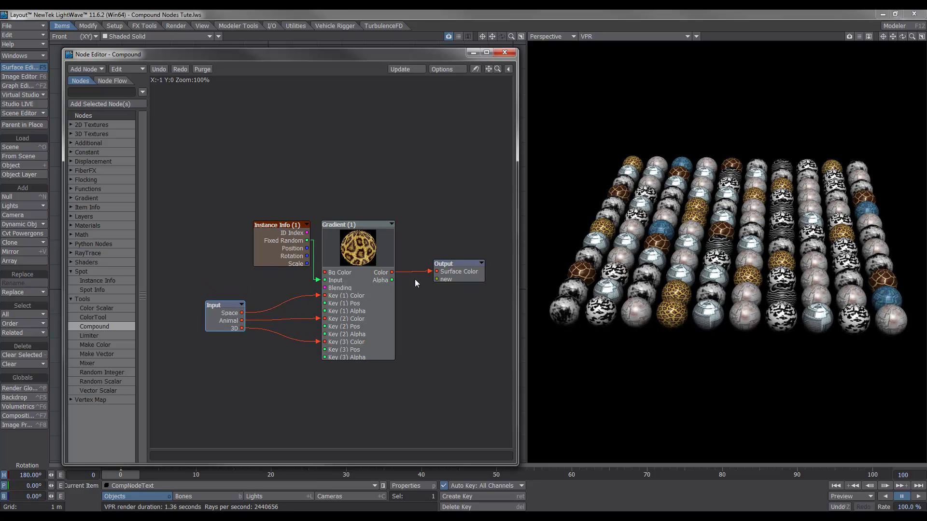
pyautogui.doubleClick(465, 267)
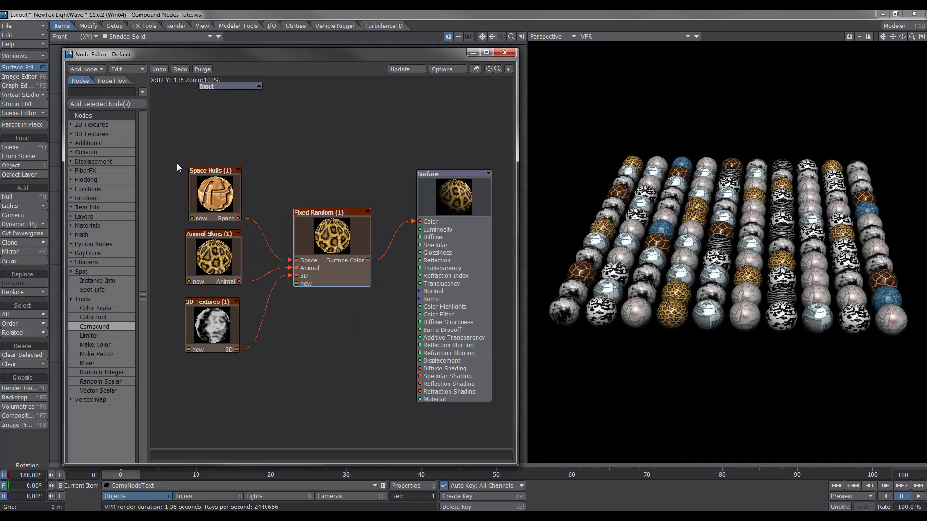
# Add an empty Compound node below the Fixed Random node in the surface network.
pyautogui.moveTo(167, 163); pyautogui.dragTo(221, 353)
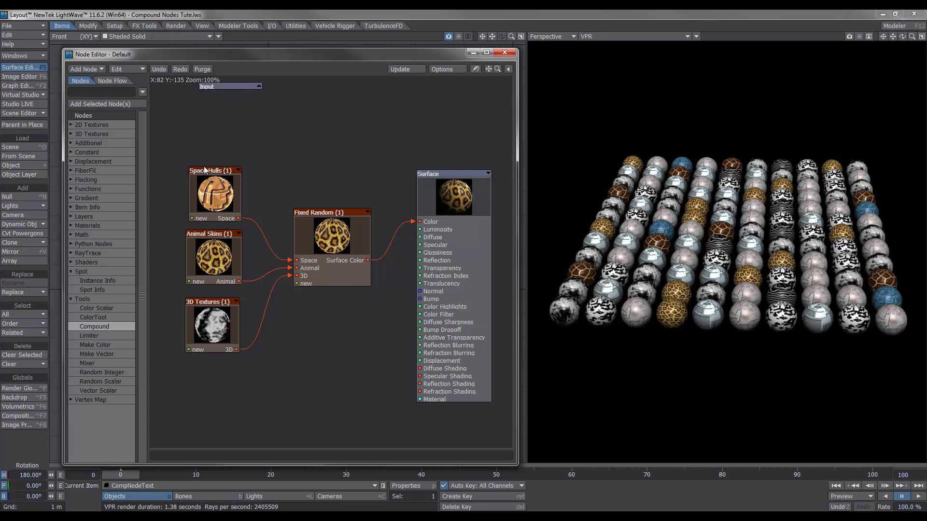
pyautogui.moveTo(179, 141); pyautogui.dragTo(326, 330)
pyautogui.moveTo(99, 326); pyautogui.dragTo(324, 357)
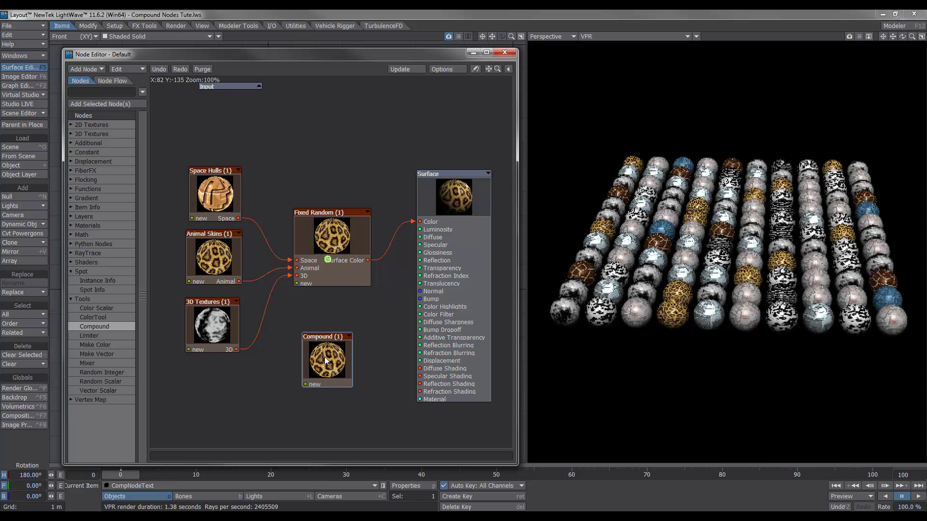
# Cut the Space Hulls, Animal Skins, 3D Textures and Fixed Random nodes and paste them inside the new Compound's network.
pyautogui.moveTo(179, 135); pyautogui.dragTo(341, 303)
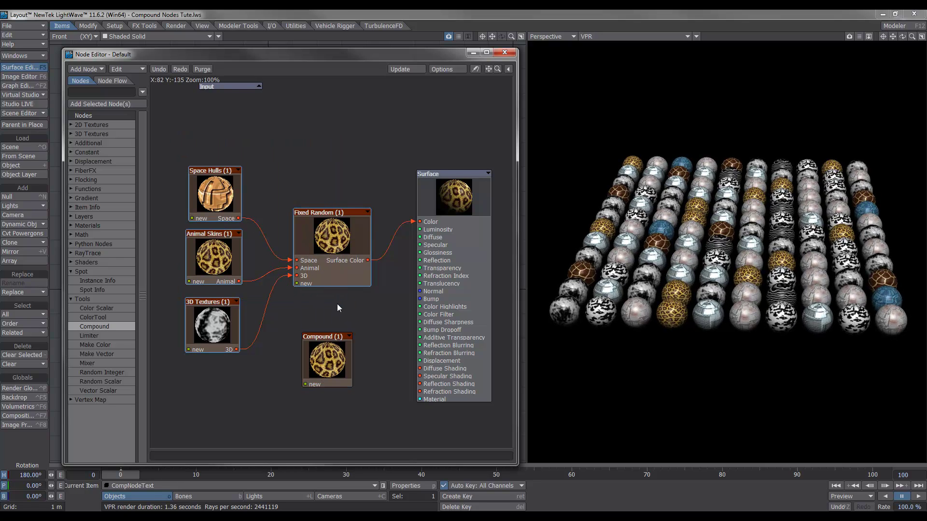
pyautogui.hotkey('ctrl', 'x')
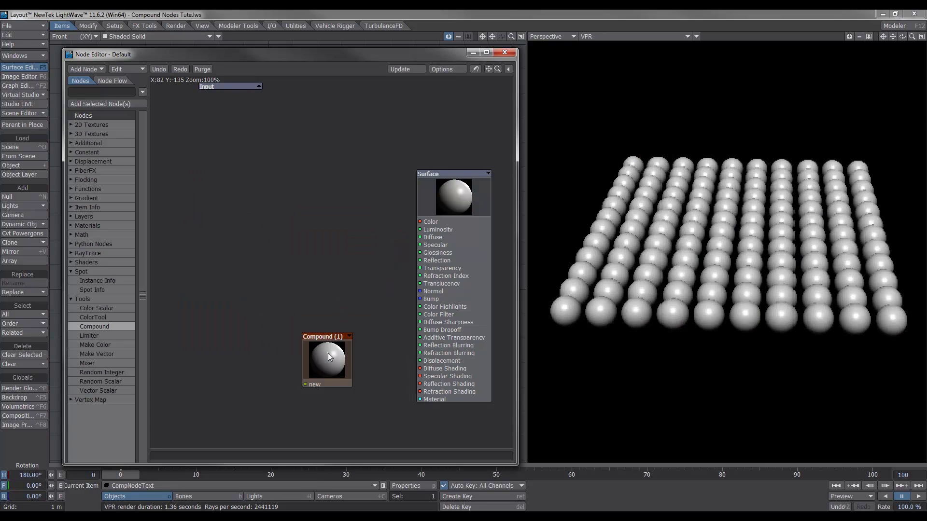
pyautogui.moveTo(328, 352); pyautogui.dragTo(314, 245)
pyautogui.doubleClick(314, 245)
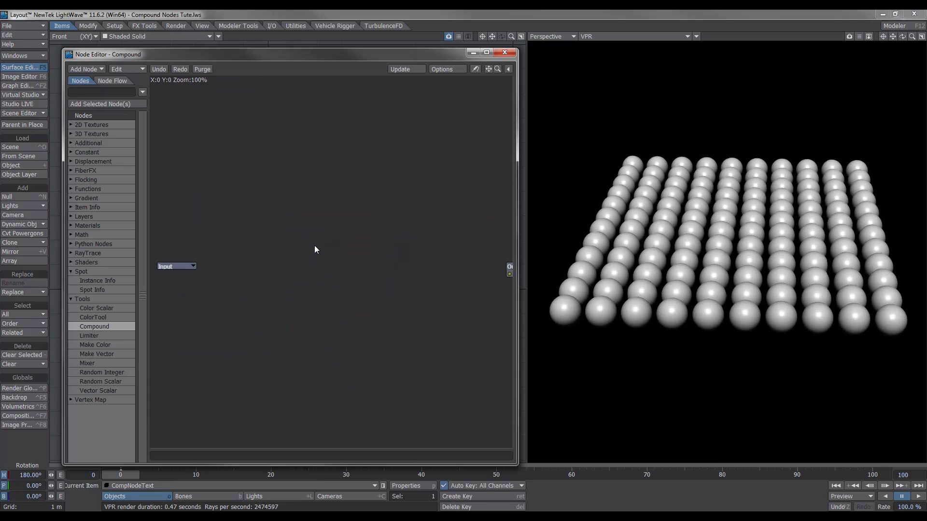
pyautogui.hotkey('ctrl', 'v')
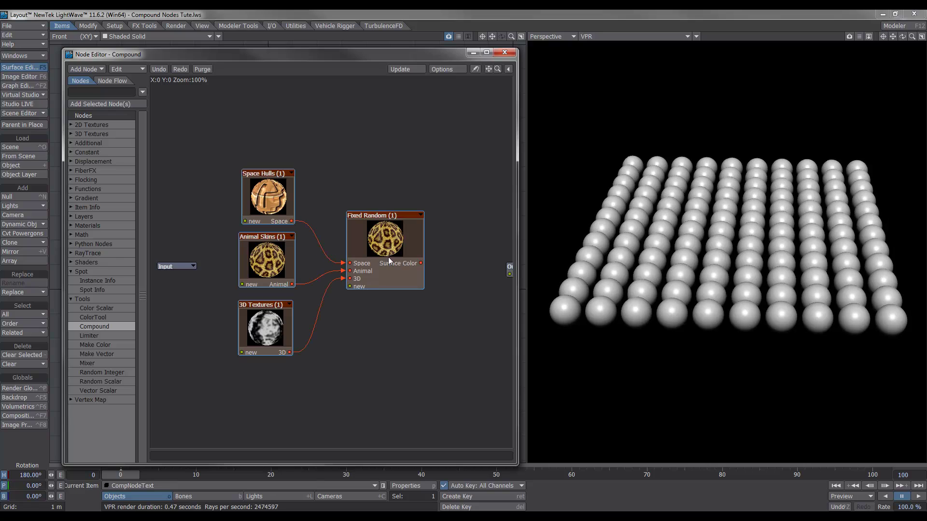
# Connect Fixed Random's Surface Color to the compound's Output node, and the compound's Surface Color to the Surface's Color input.
pyautogui.moveTo(508, 268); pyautogui.dragTo(477, 256)
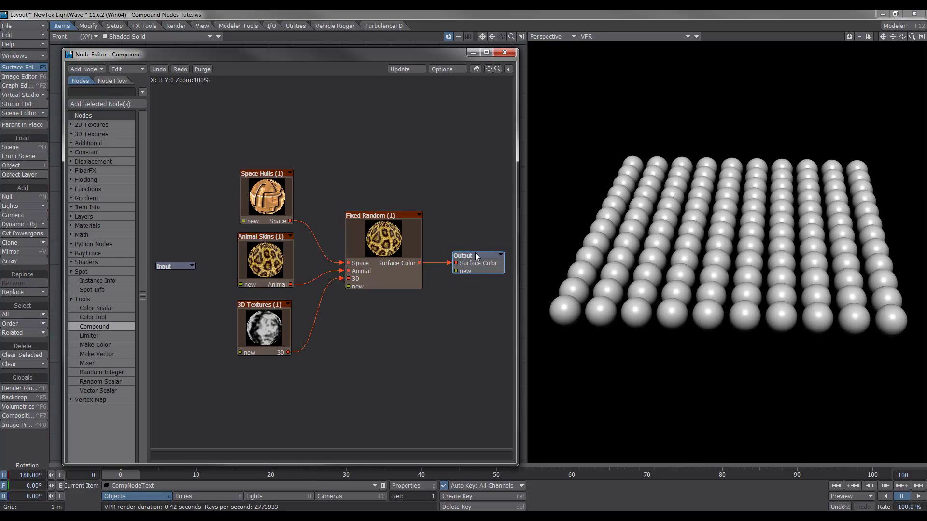
pyautogui.doubleClick(481, 255)
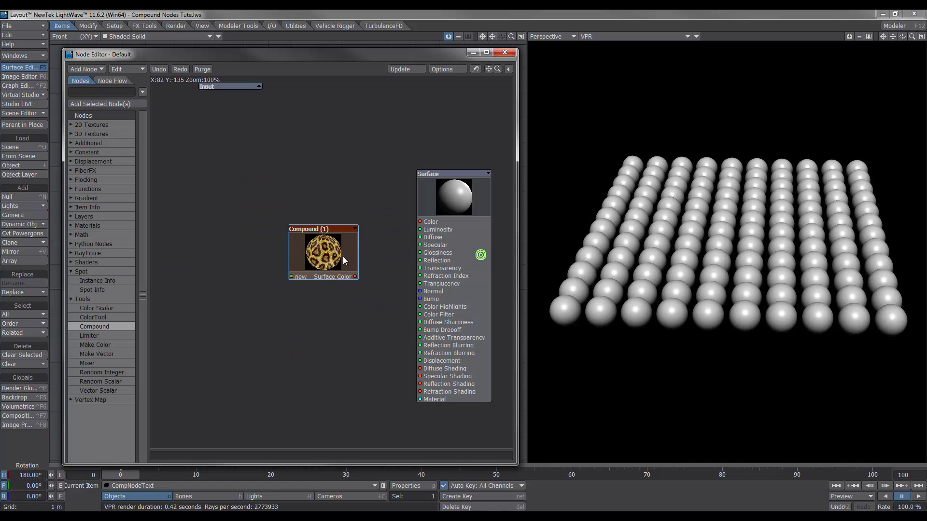
pyautogui.moveTo(340, 258); pyautogui.dragTo(420, 222)
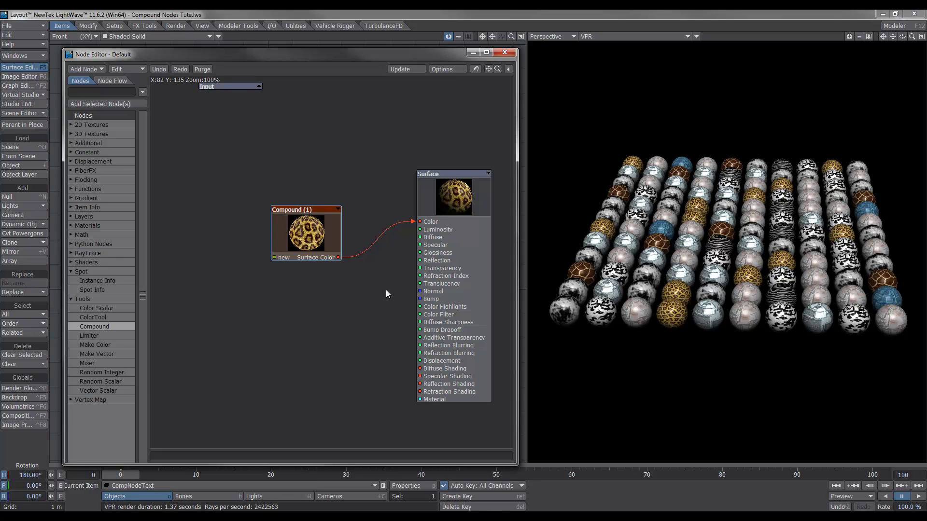
# Rename the Compound node to Super Node.
pyautogui.rightClick(315, 230)
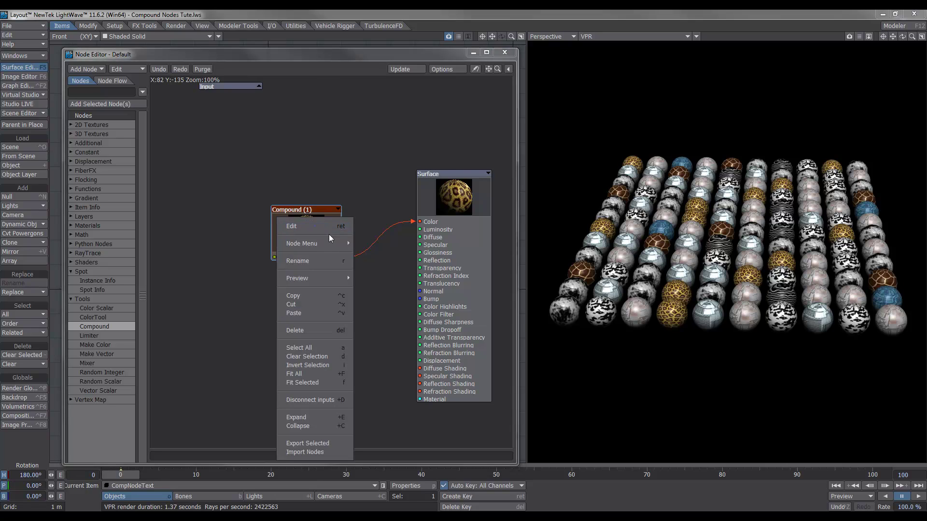
pyautogui.click(307, 263)
pyautogui.write('S')
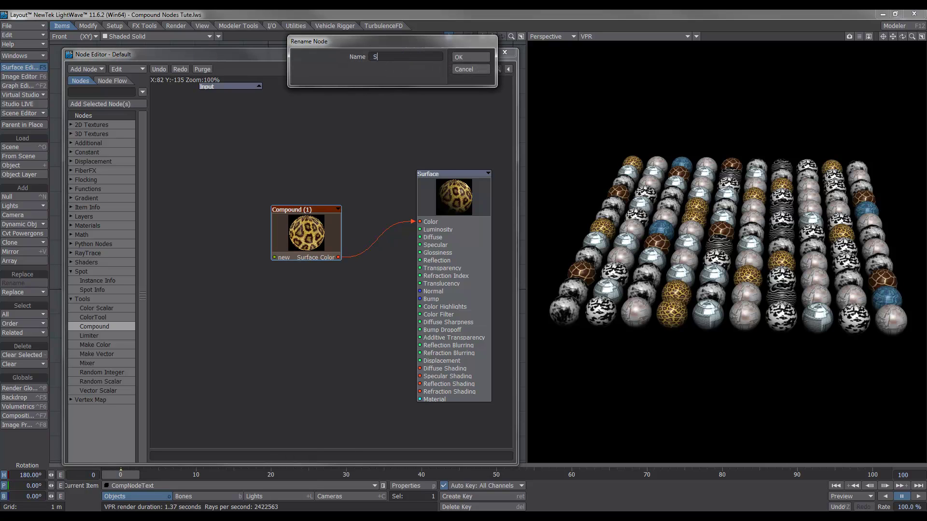
pyautogui.write('uper Node')
pyautogui.press('Return')
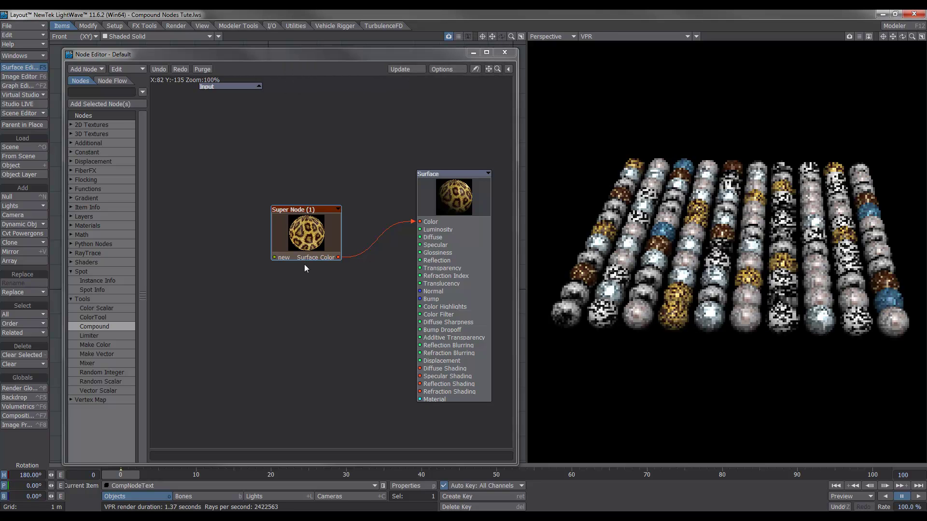
# Export the selected Super Node to the Nodes folder with the file name Super Node.
pyautogui.rightClick(304, 265)
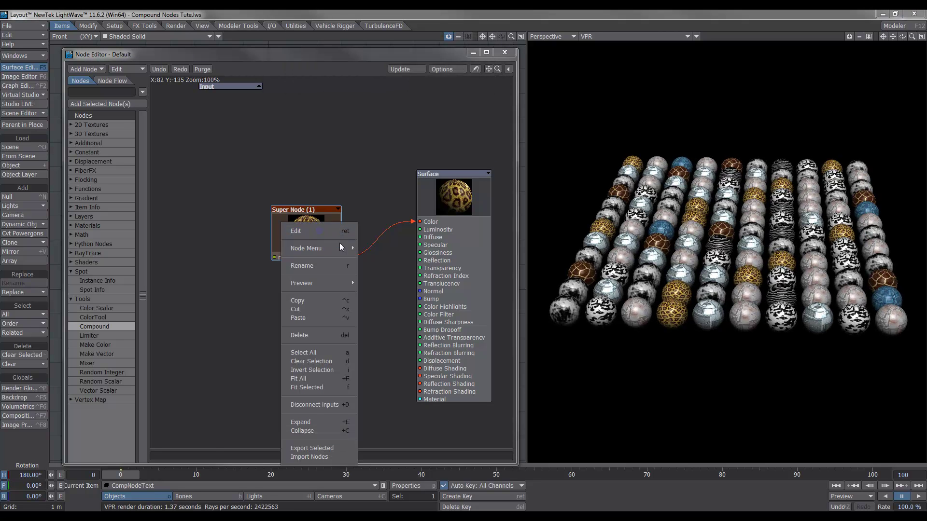
pyautogui.click(328, 448)
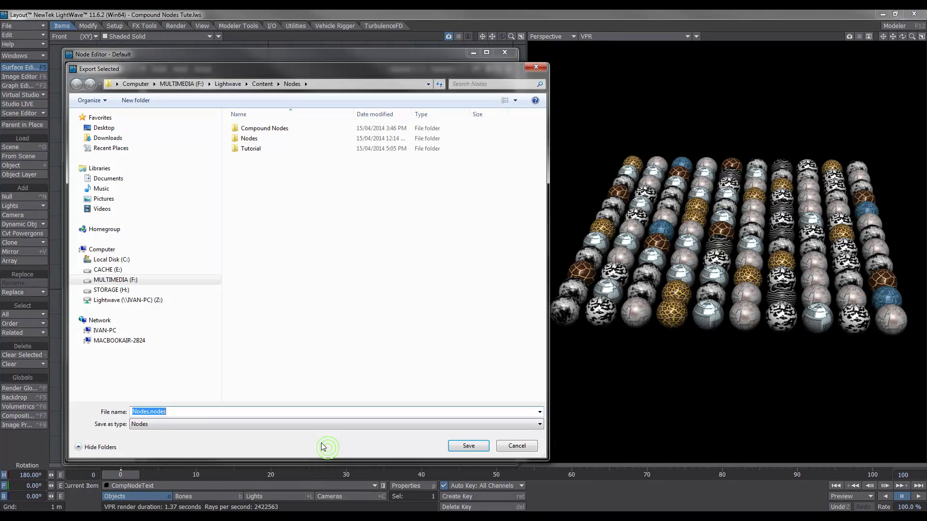
pyautogui.doubleClick(140, 412)
pyautogui.write('Super Node')
pyautogui.press('Return')
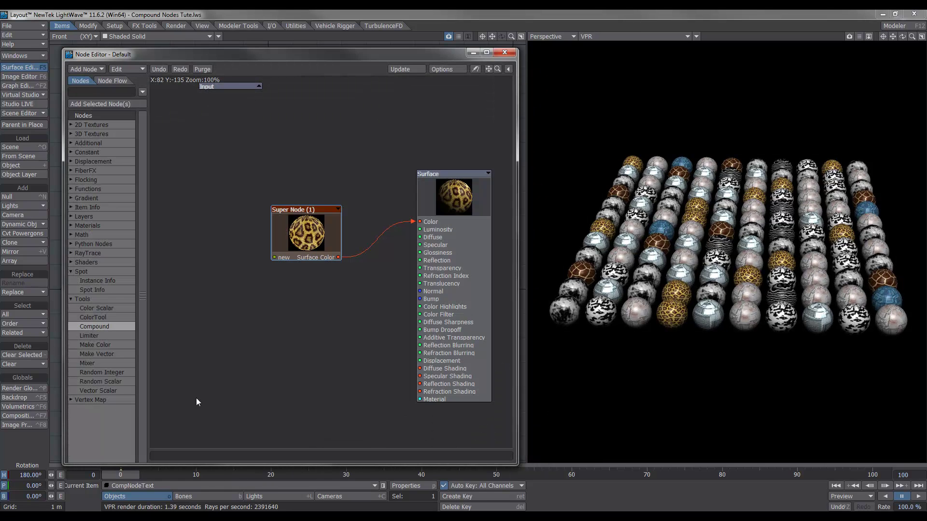
# Reposition Super Node level with the Surface's Color input, and examine its nested network before returning to the surface network.
pyautogui.moveTo(320, 239); pyautogui.dragTo(315, 221)
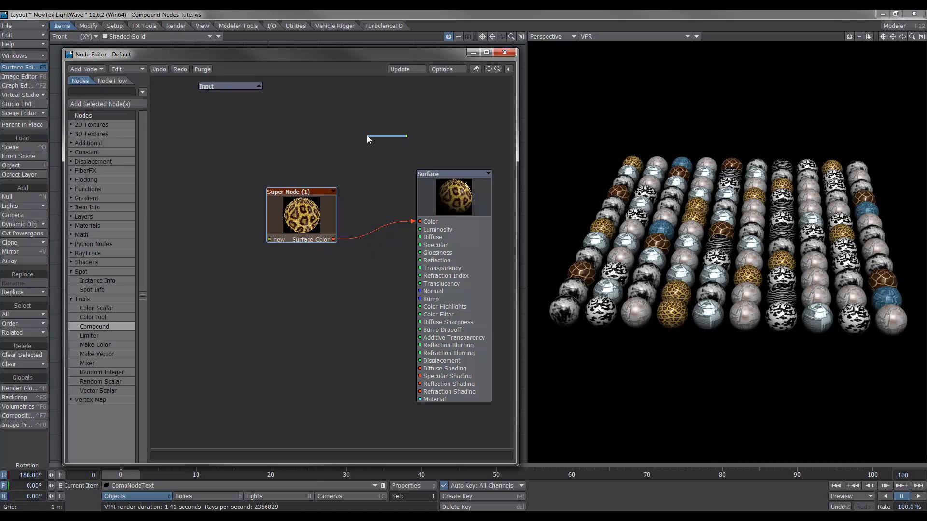
pyautogui.keyDown('alt'); pyautogui.moveTo(406, 145); pyautogui.dragTo(361, 144); pyautogui.keyUp('alt')
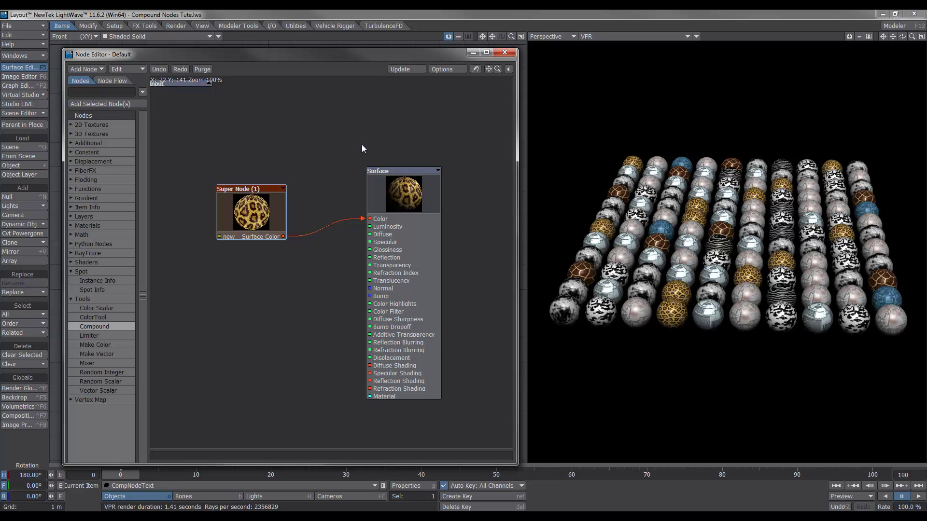
pyautogui.doubleClick(249, 205)
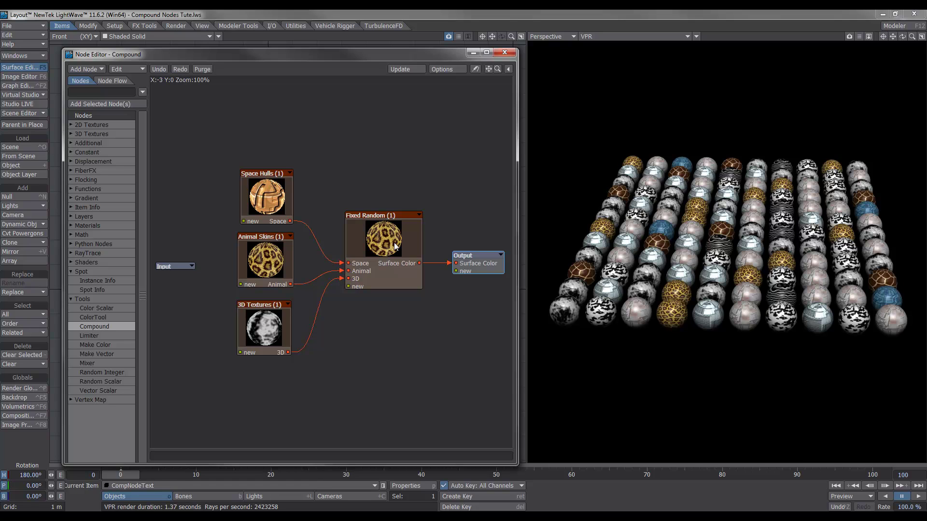
pyautogui.doubleClick(490, 257)
pyautogui.moveTo(267, 216); pyautogui.dragTo(272, 199)
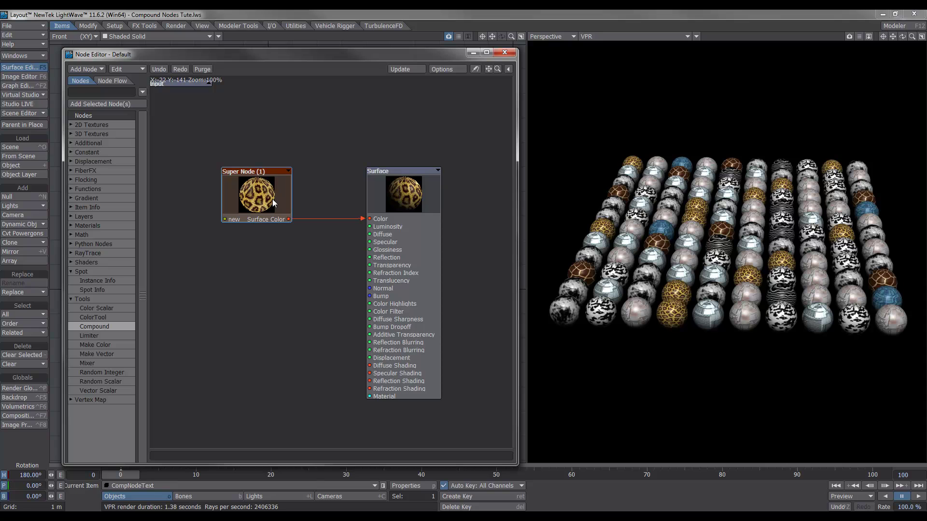
pyautogui.doubleClick(272, 199)
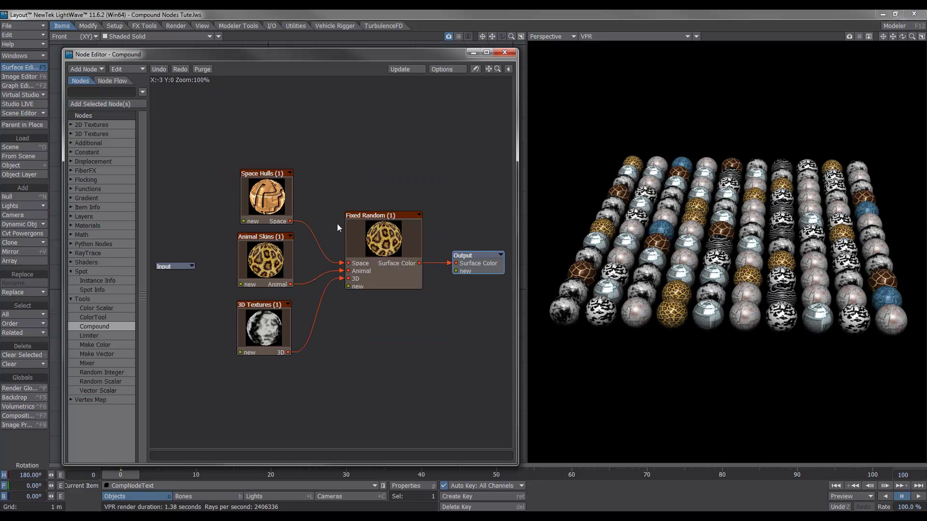
pyautogui.doubleClick(485, 260)
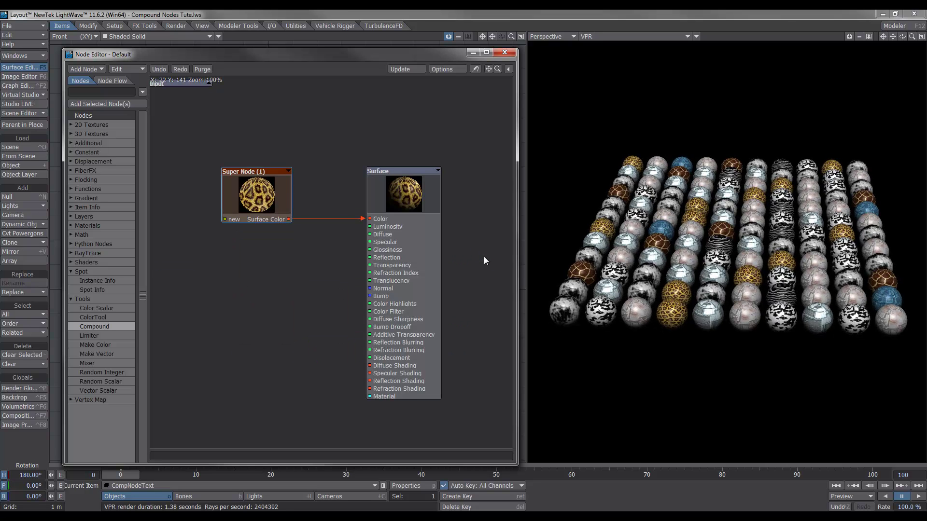